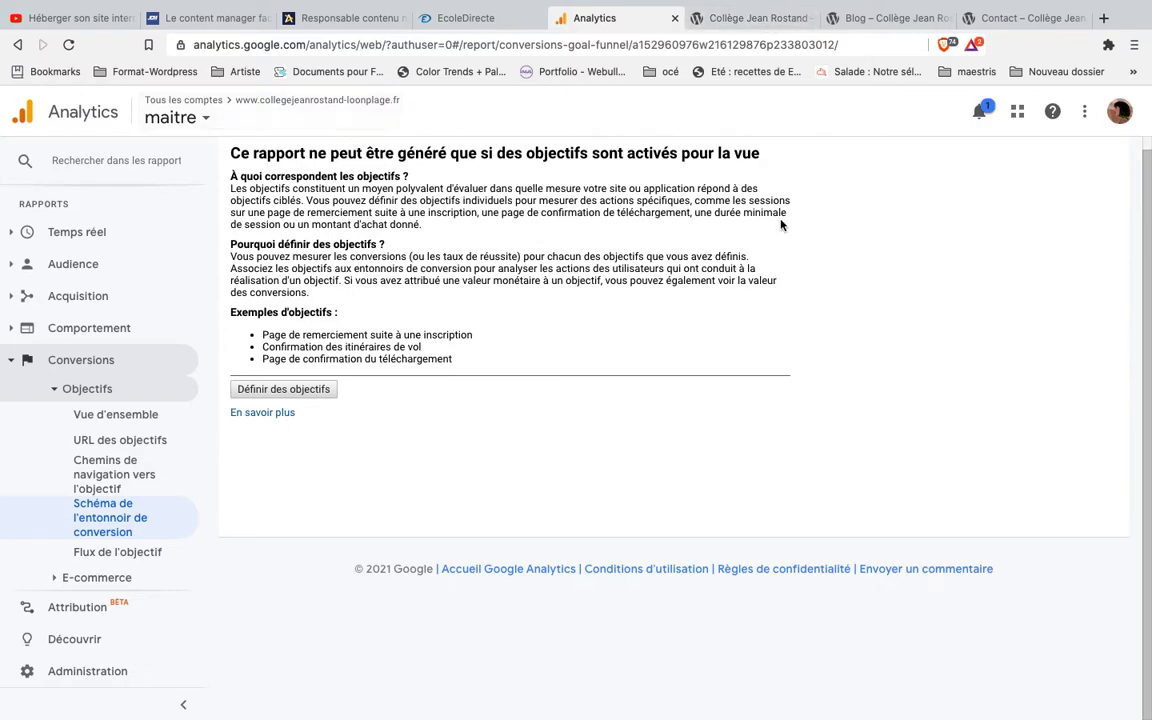
Start a new goal in the maitre view's administration settings and choose the Personnalisée configuration.
{"action": "left_click", "coordinate": [735, 18]}
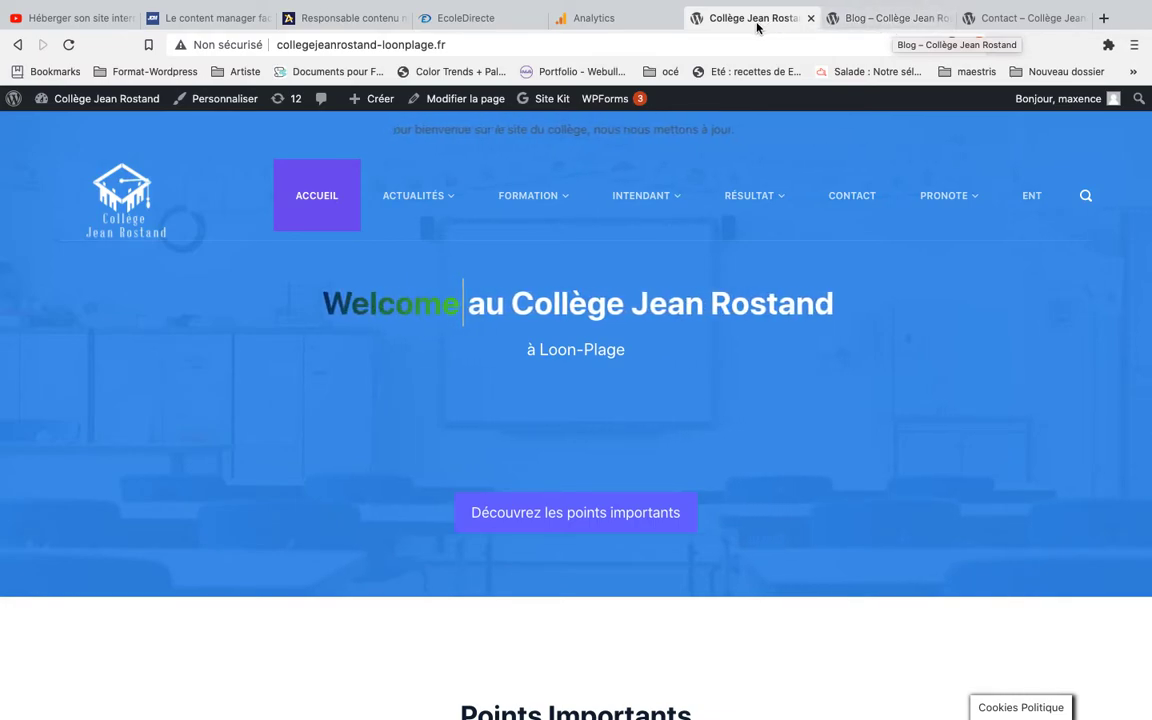
{"action": "left_click", "coordinate": [612, 22]}
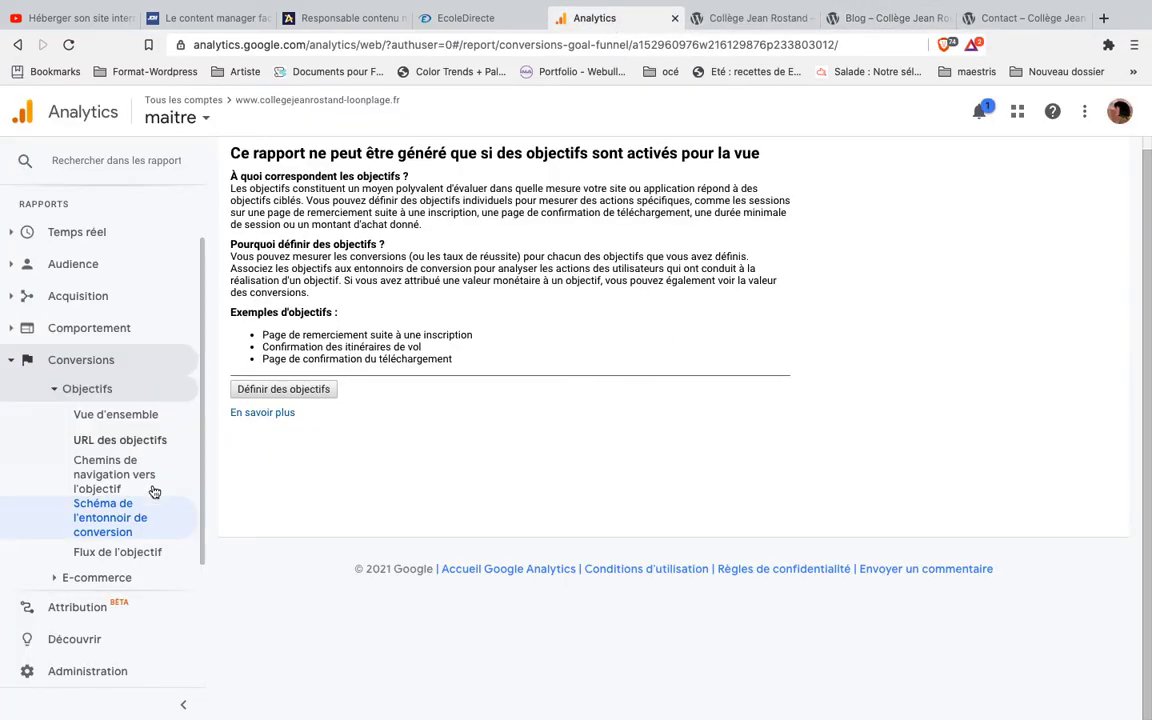
{"action": "left_click", "coordinate": [99, 679]}
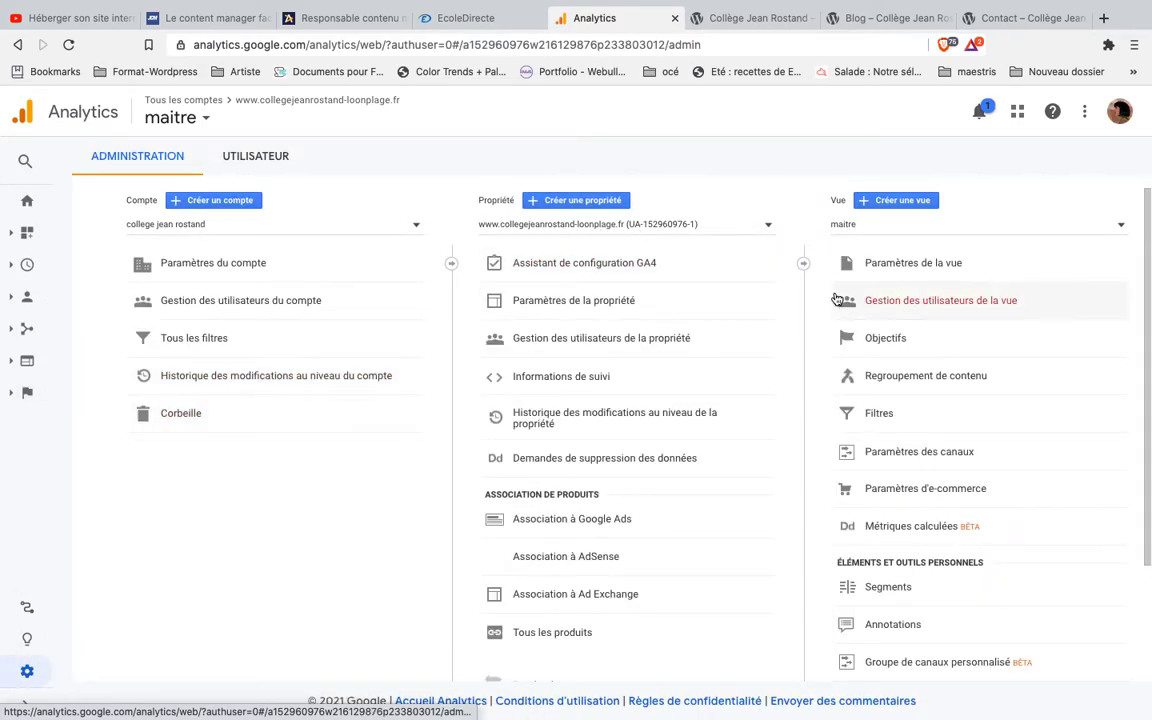
{"action": "left_click", "coordinate": [862, 342]}
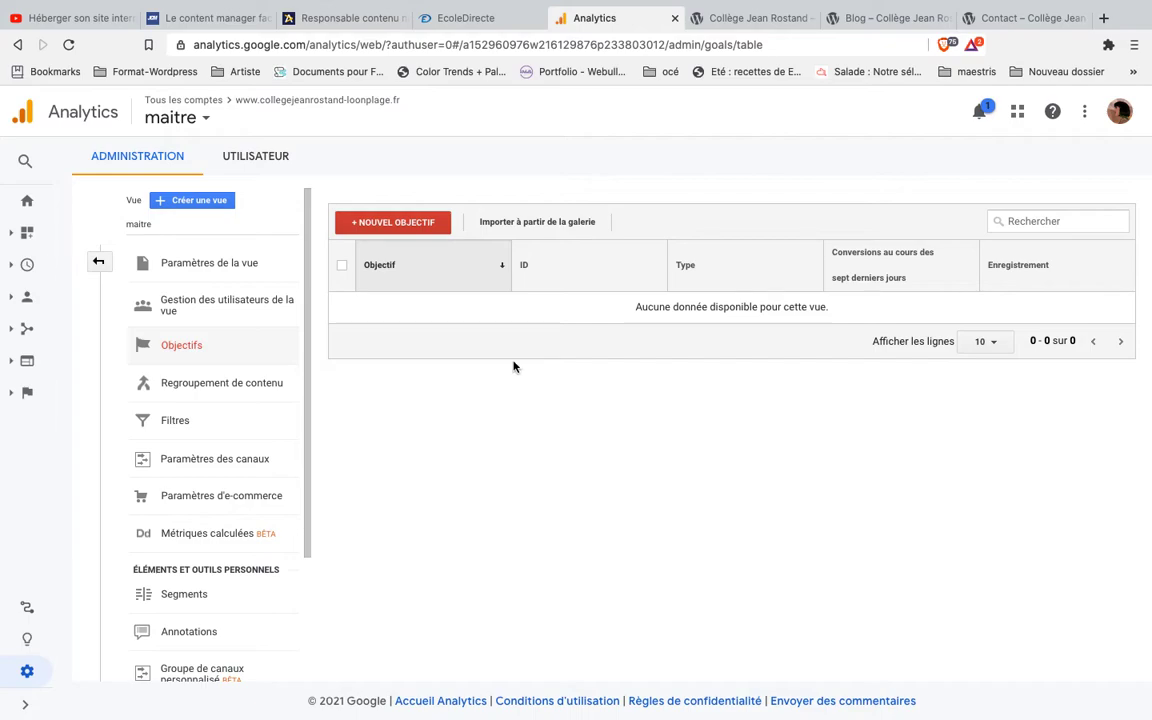
{"action": "left_click", "coordinate": [426, 224]}
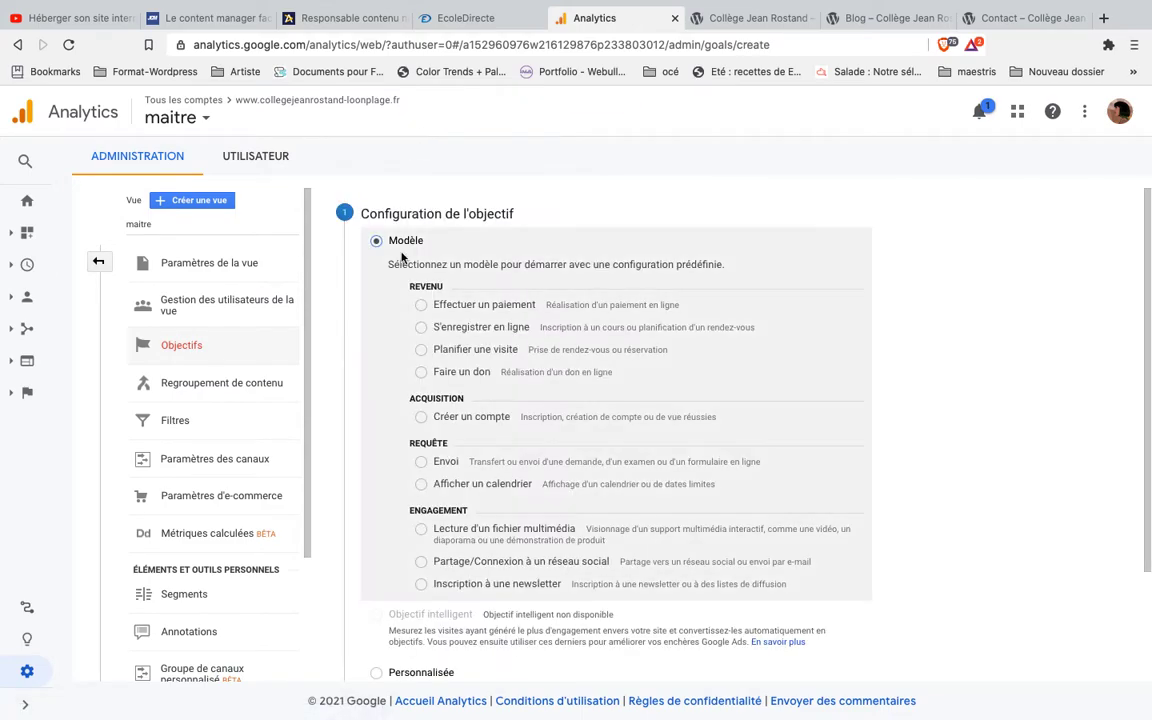
{"action": "scroll", "coordinate": [404, 270], "scroll_direction": "down", "scroll_amount": 3}
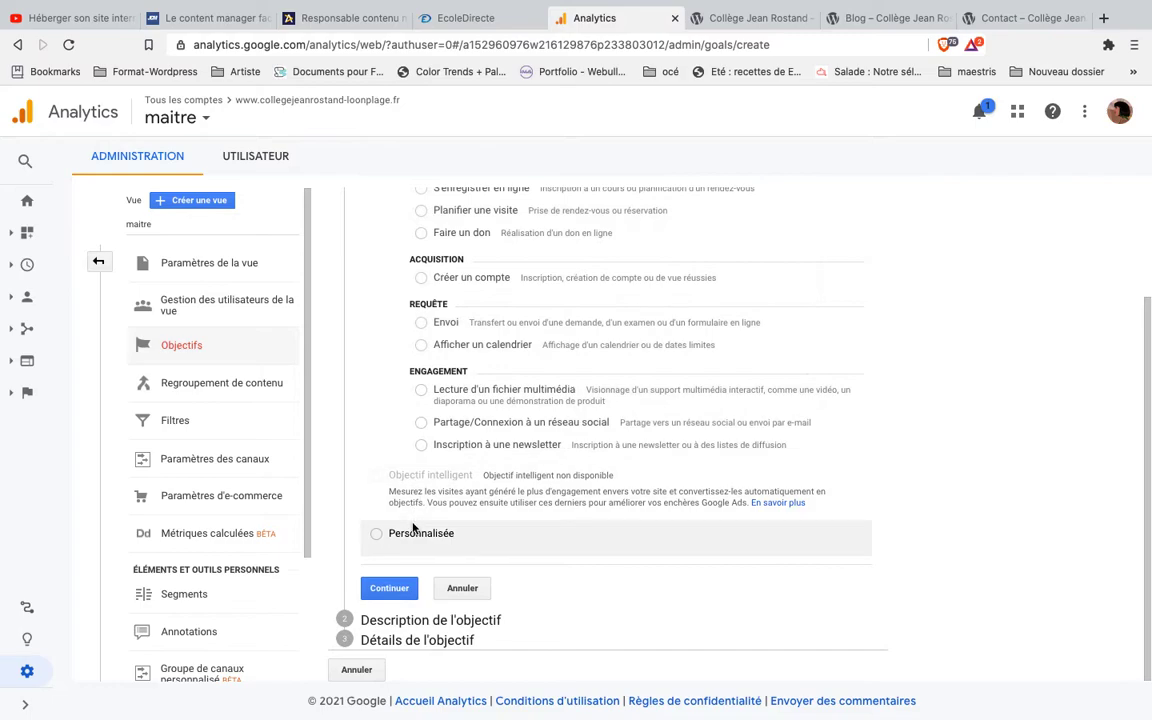
{"action": "left_click", "coordinate": [410, 536]}
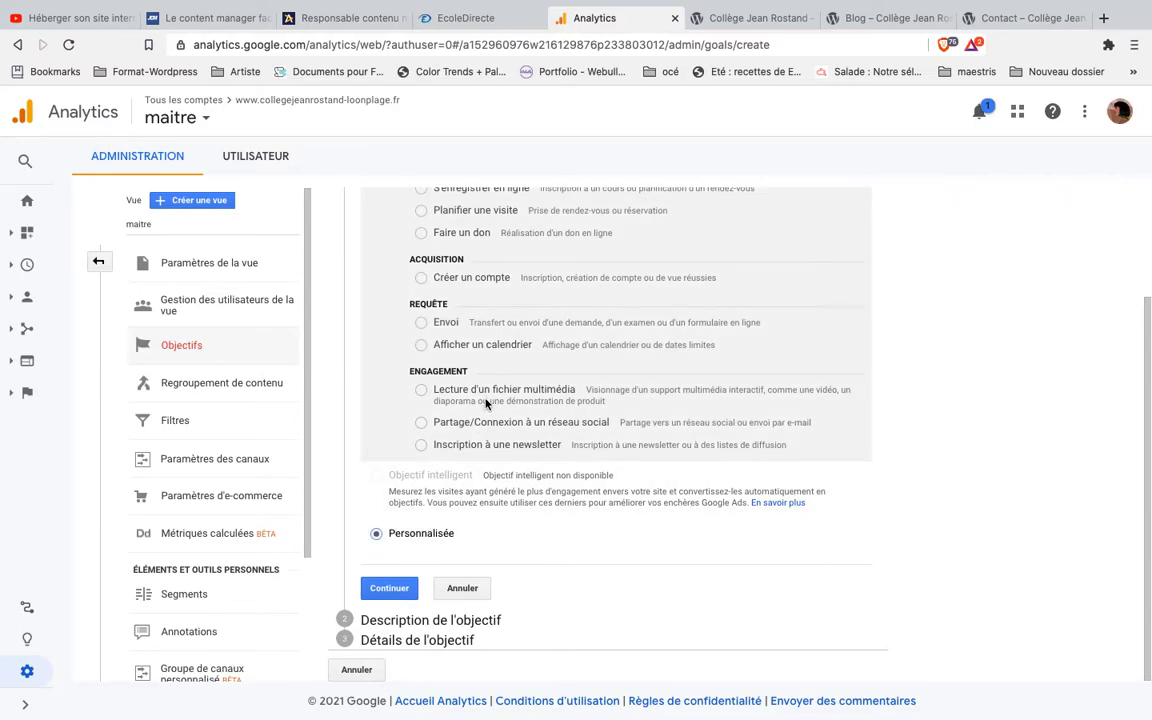
Review the predefined goal templates under revenue, acquisition, inquiry and engagement.
{"action": "scroll", "coordinate": [489, 404], "scroll_direction": "up", "scroll_amount": 3}
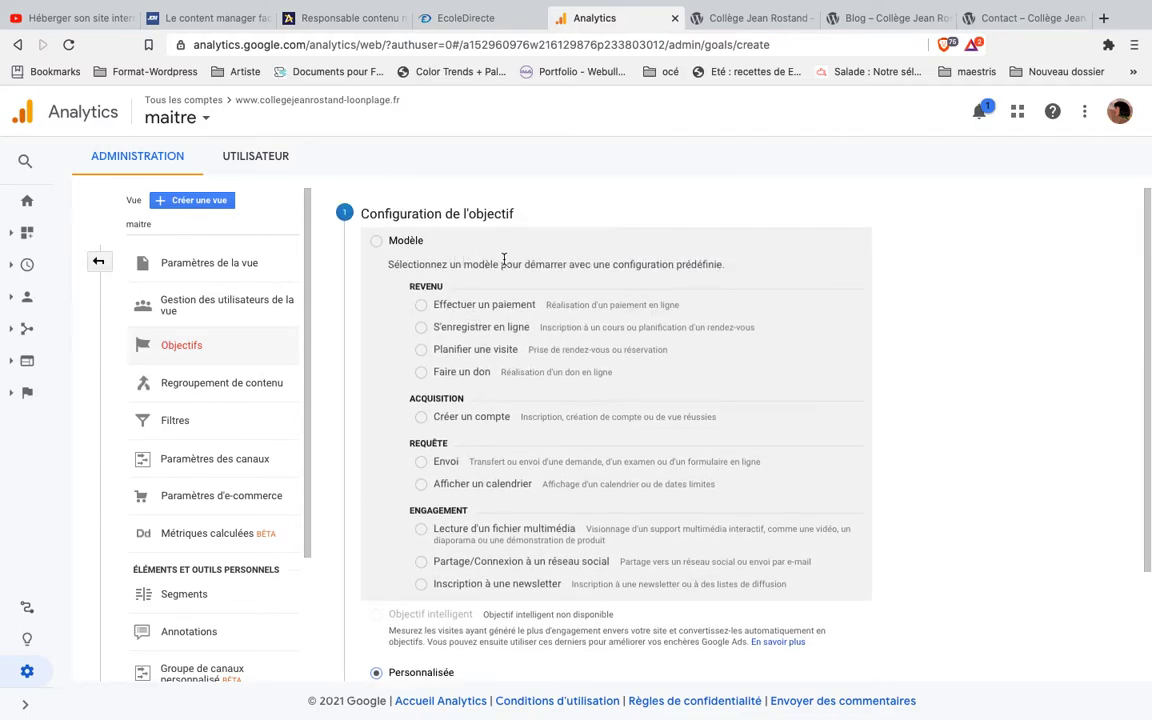
{"action": "scroll", "coordinate": [418, 382], "scroll_direction": "down", "scroll_amount": 2}
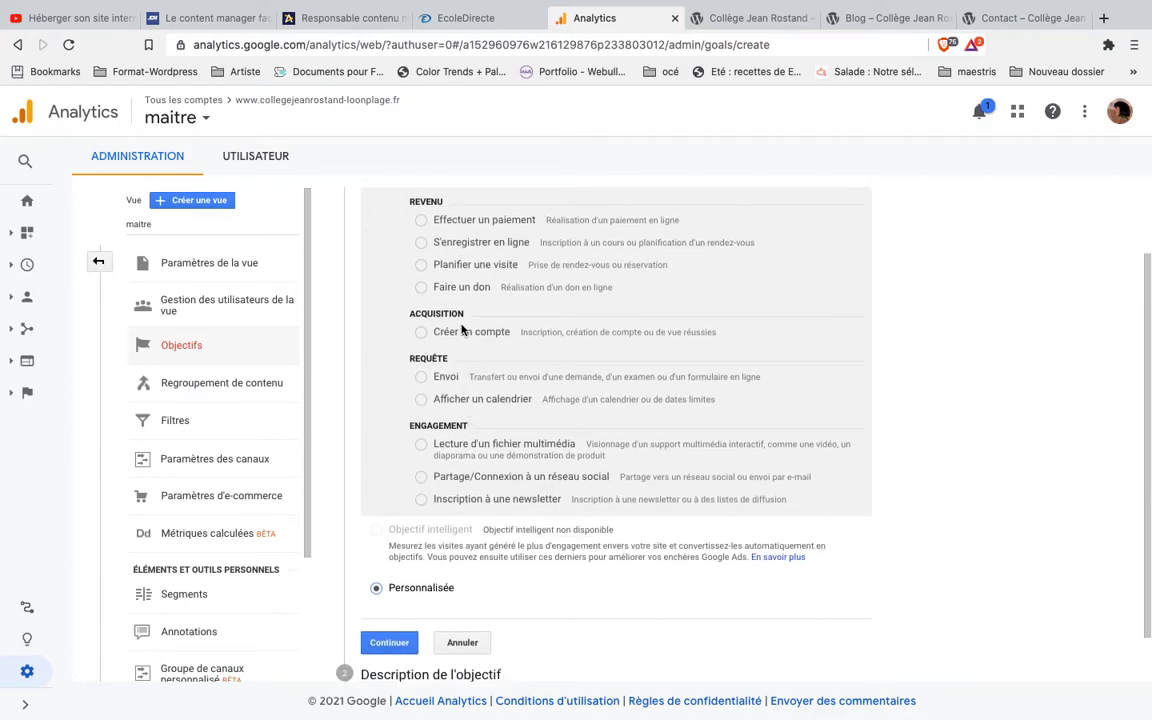
{"action": "scroll", "coordinate": [459, 342], "scroll_direction": "down", "scroll_amount": 1}
{"action": "scroll", "coordinate": [462, 340], "scroll_direction": "up", "scroll_amount": 2}
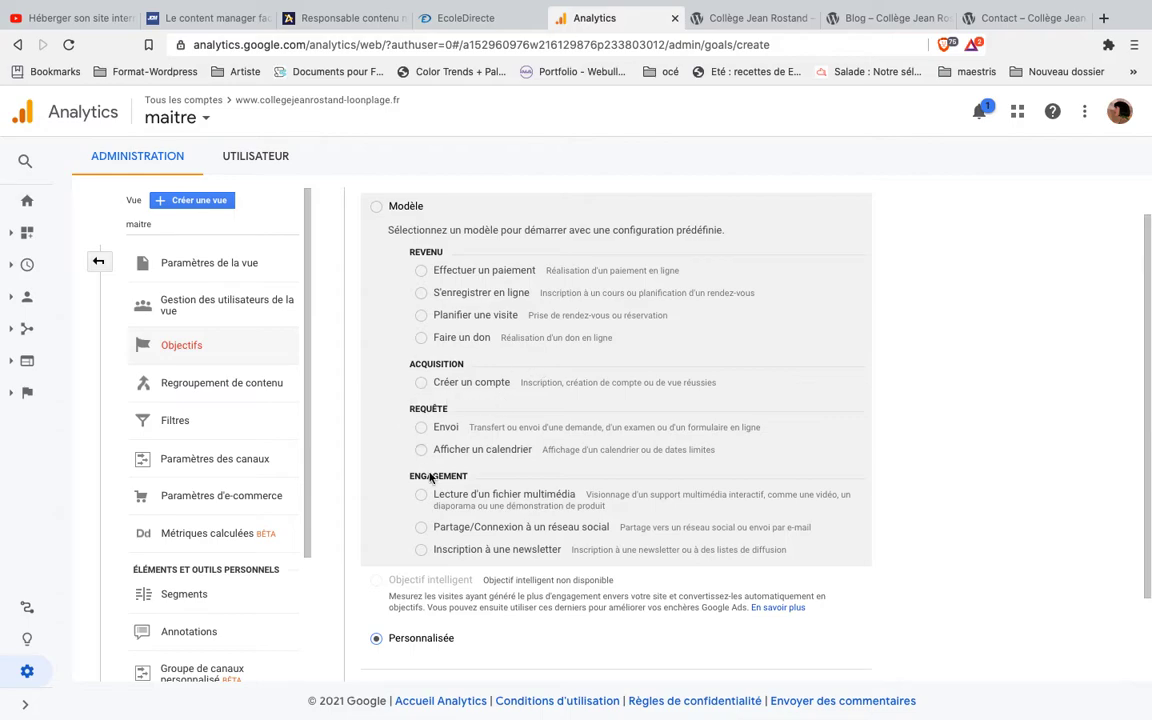
{"action": "scroll", "coordinate": [440, 447], "scroll_direction": "down", "scroll_amount": 1}
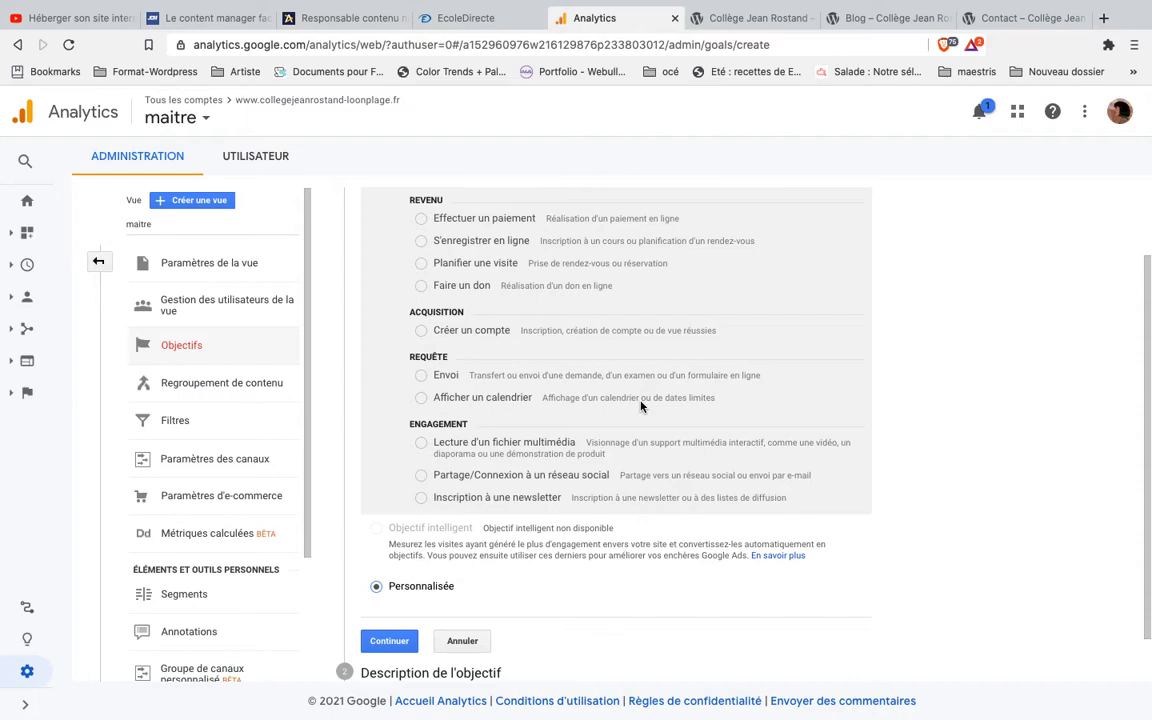
{"action": "scroll", "coordinate": [641, 405], "scroll_direction": "down", "scroll_amount": 2}
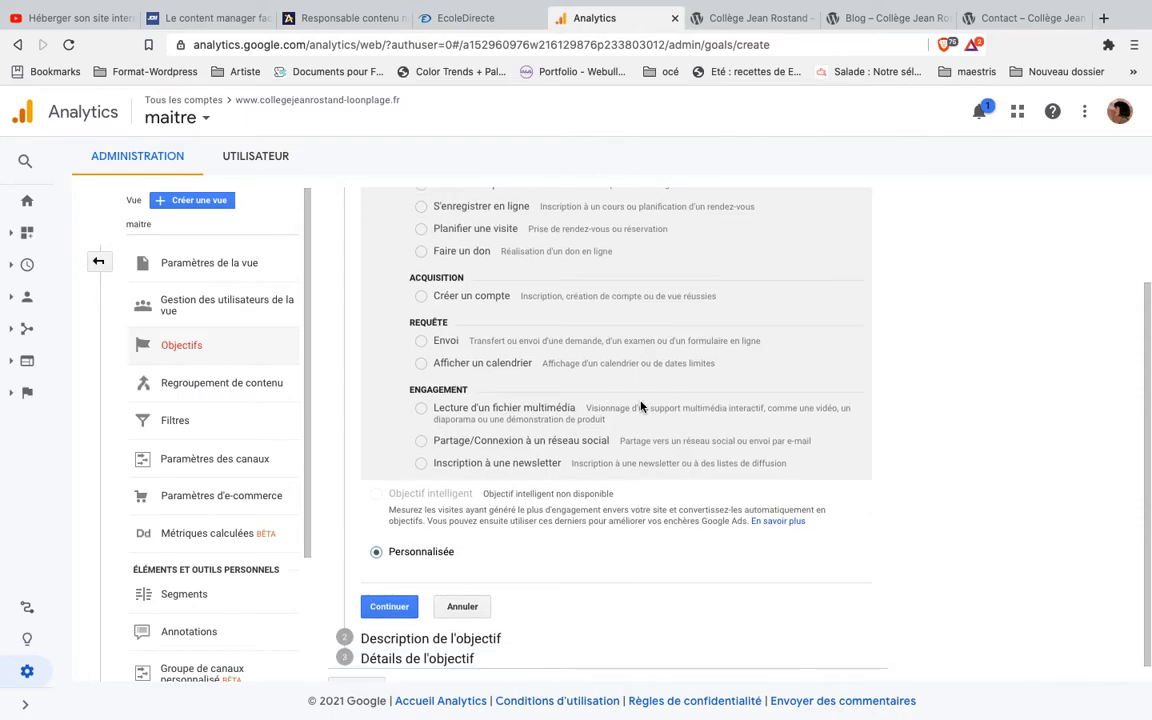
{"action": "scroll", "coordinate": [641, 406], "scroll_direction": "down", "scroll_amount": 1}
{"action": "scroll", "coordinate": [641, 405], "scroll_direction": "down", "scroll_amount": 1}
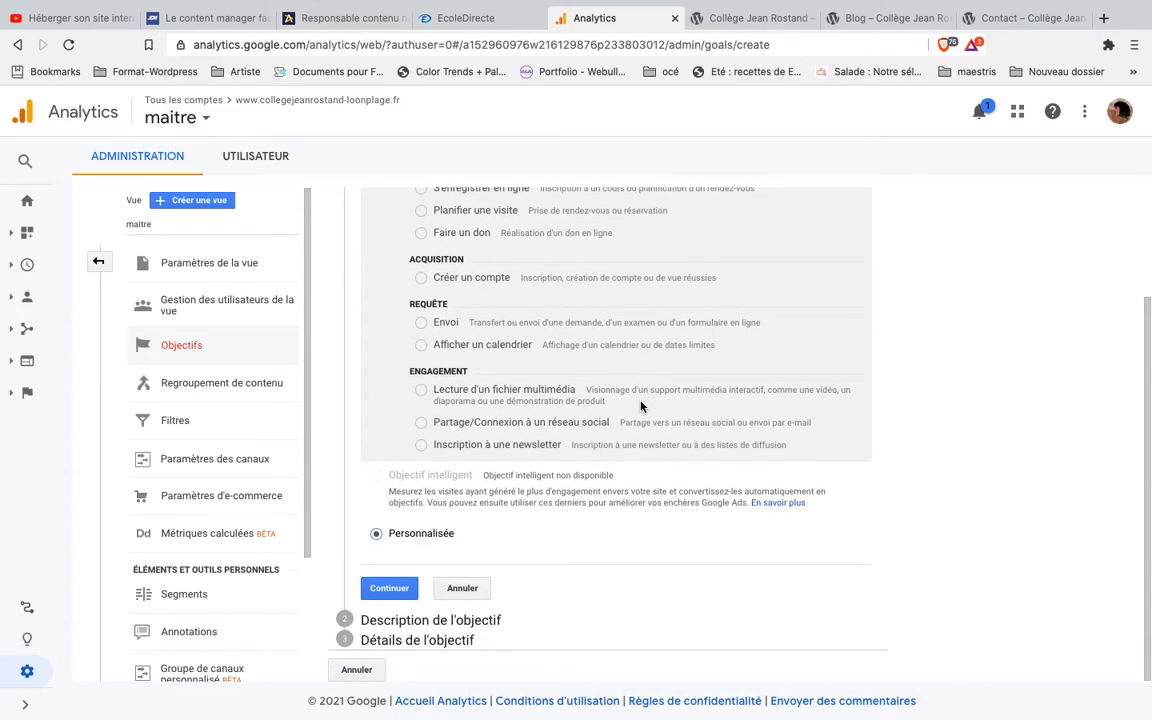
Continue to the goal description, name the goal "contact" and set its type to Destination.
{"action": "left_click", "coordinate": [390, 590]}
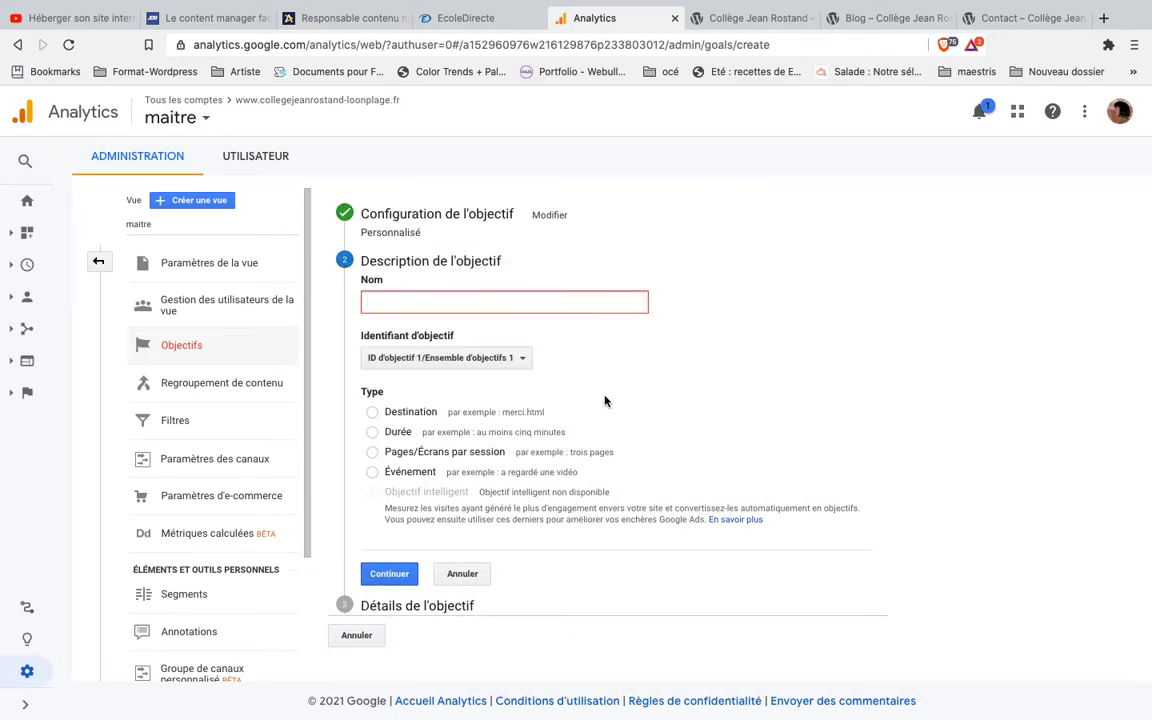
{"action": "left_click", "coordinate": [497, 306]}
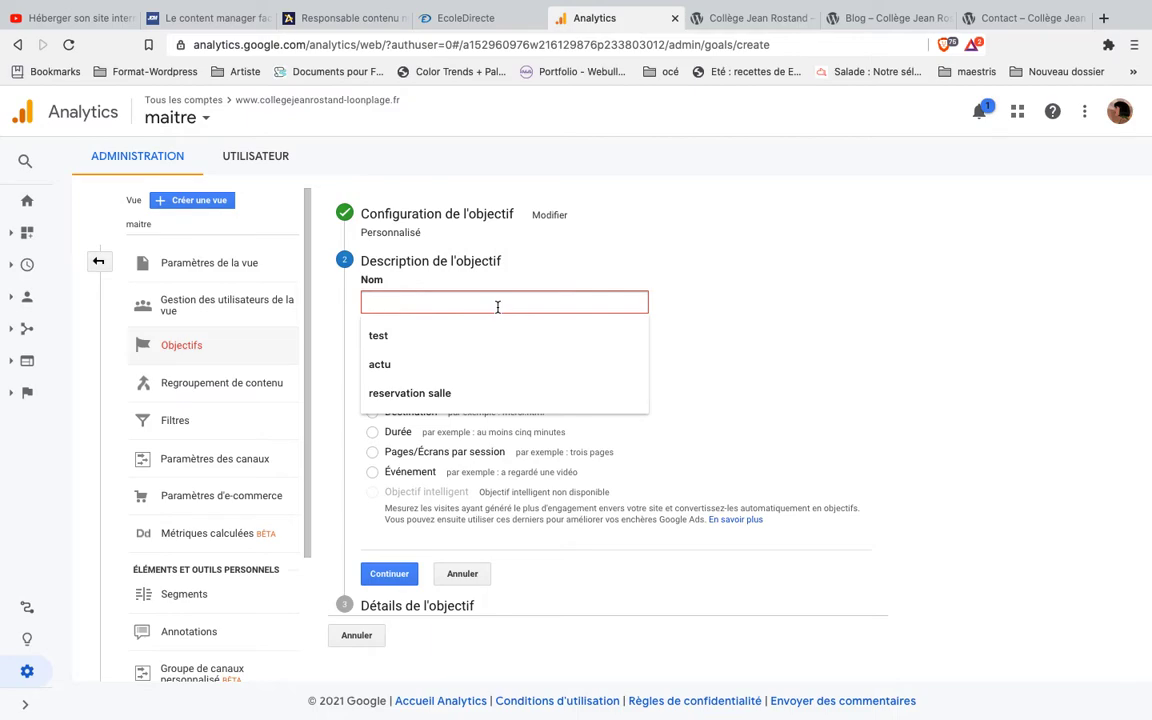
{"action": "type", "text": "contact"}
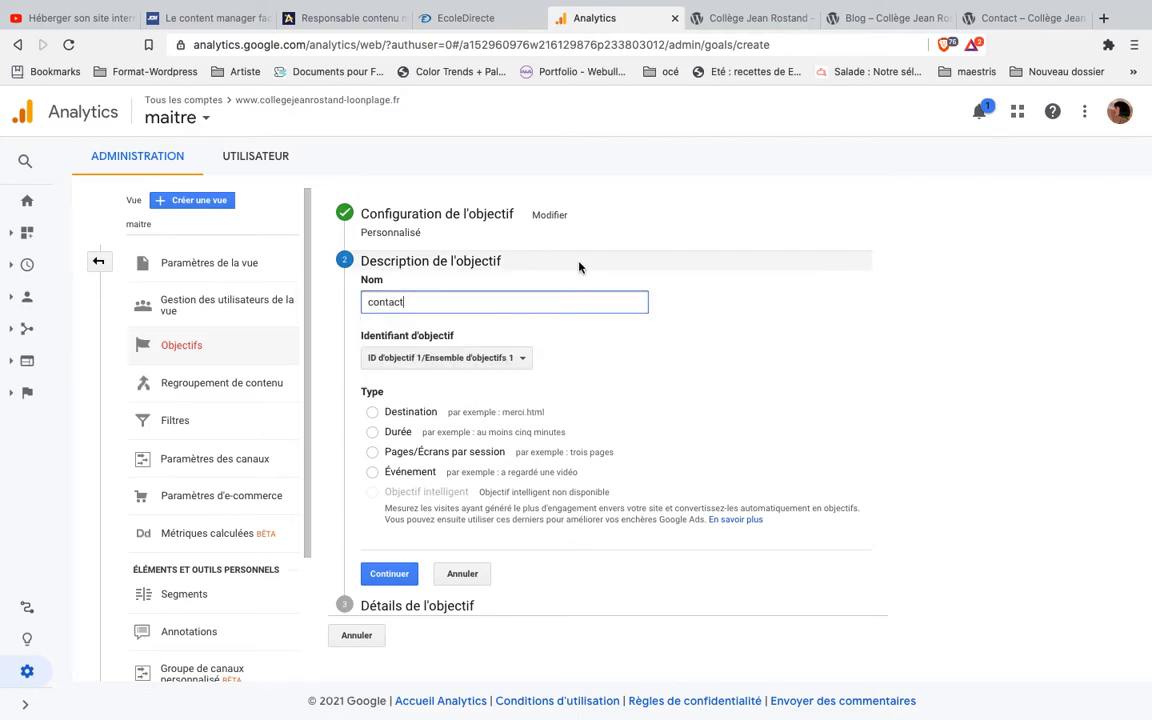
{"action": "left_click", "coordinate": [408, 412]}
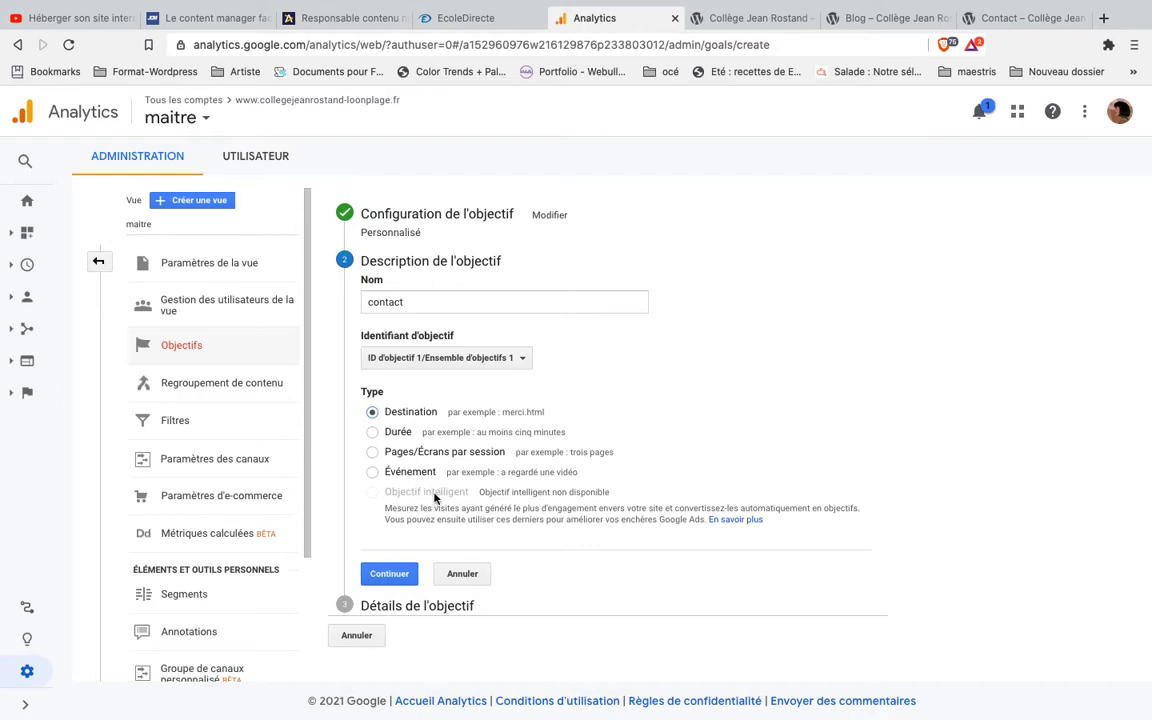
{"action": "left_click", "coordinate": [398, 577]}
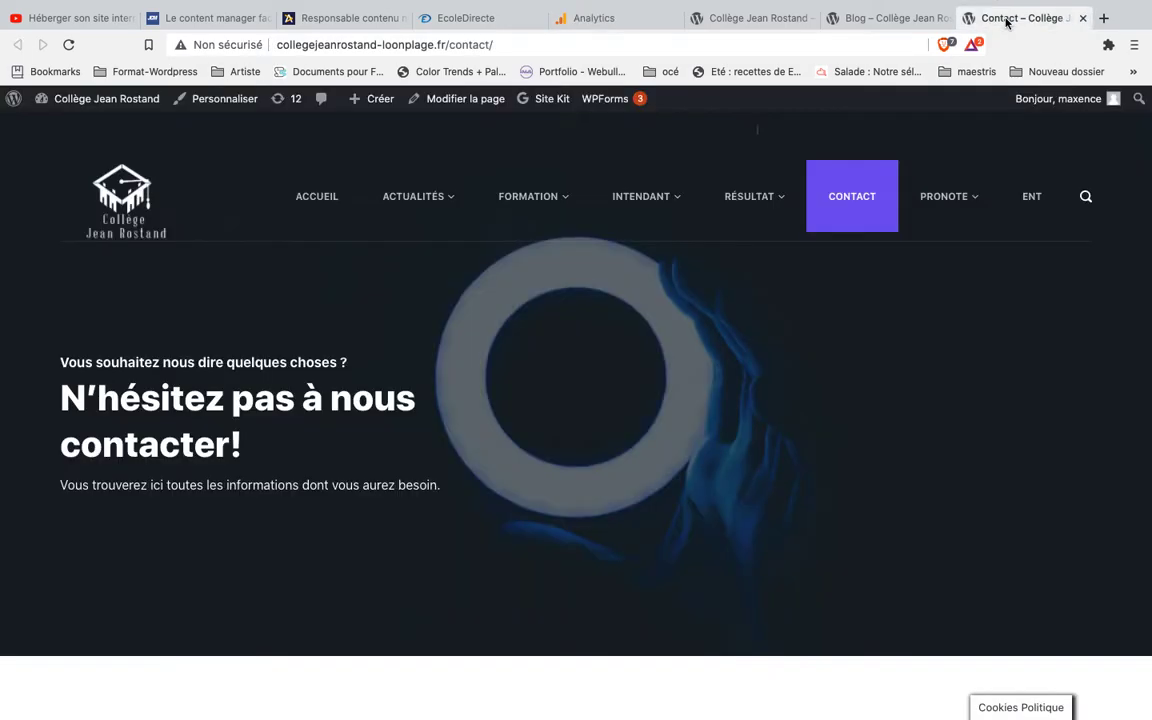
Copy the path from the contact page's URL, set the goal's destination equal to /contact/ and verify the goal.
{"action": "left_click", "coordinate": [1005, 18]}
{"action": "left_click_drag", "start_coordinate": [511, 45], "coordinate": [447, 45]}
{"action": "key", "text": "super+c"}
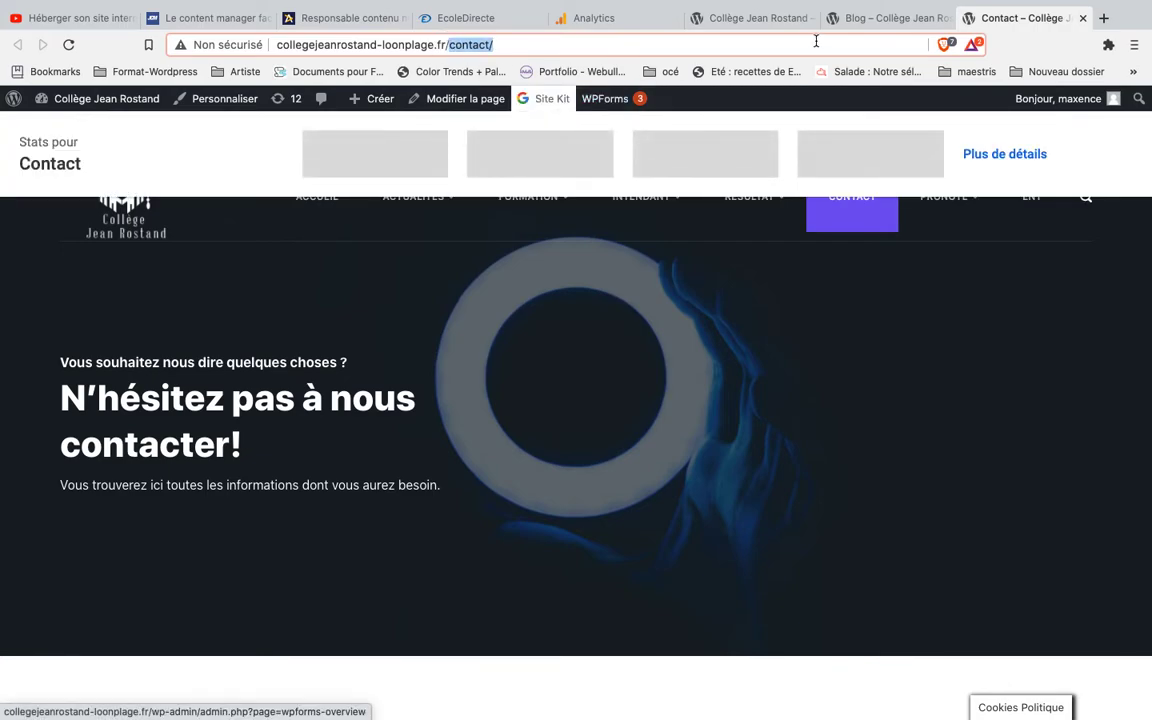
{"action": "left_click", "coordinate": [594, 18]}
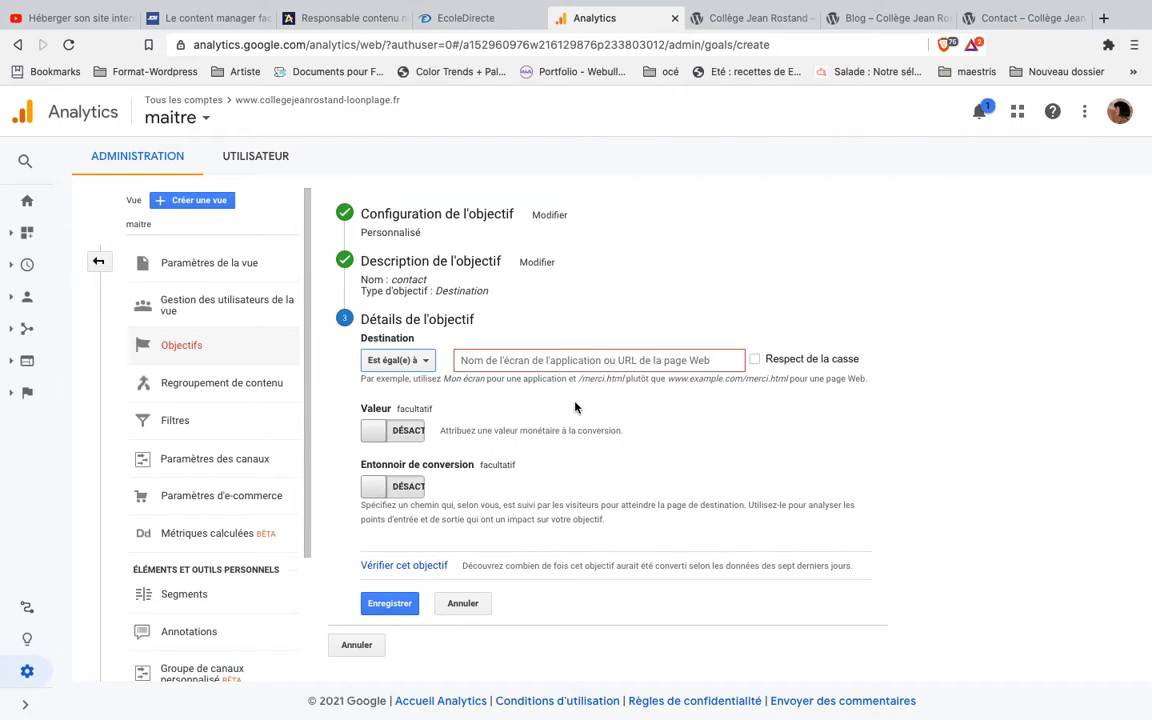
{"action": "left_click", "coordinate": [590, 360]}
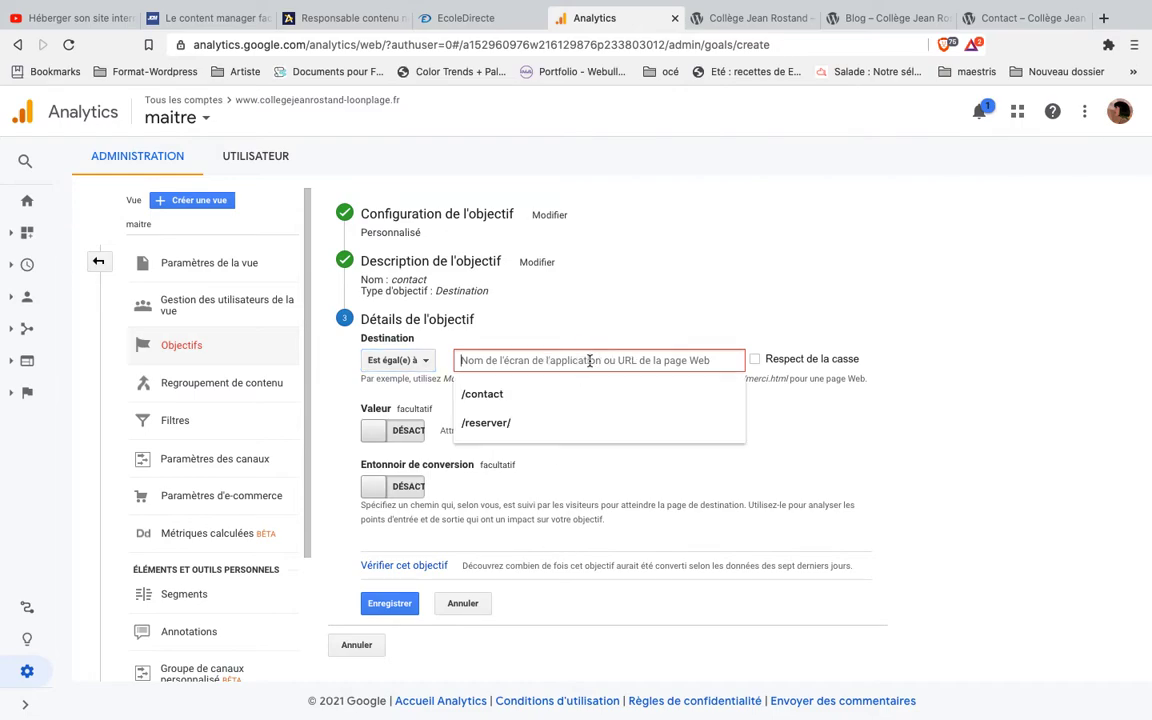
{"action": "key", "text": "Down"}
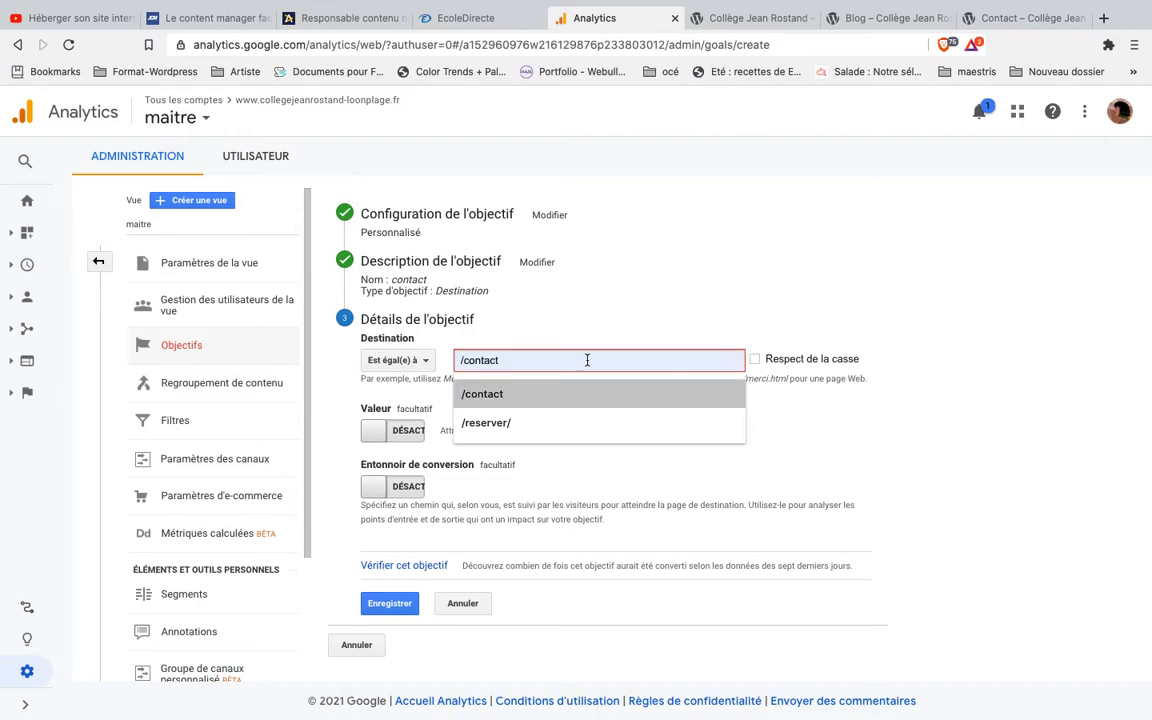
{"action": "key", "text": "super+v"}
{"action": "key", "text": "super+Left"}
{"action": "type", "text": "/"}
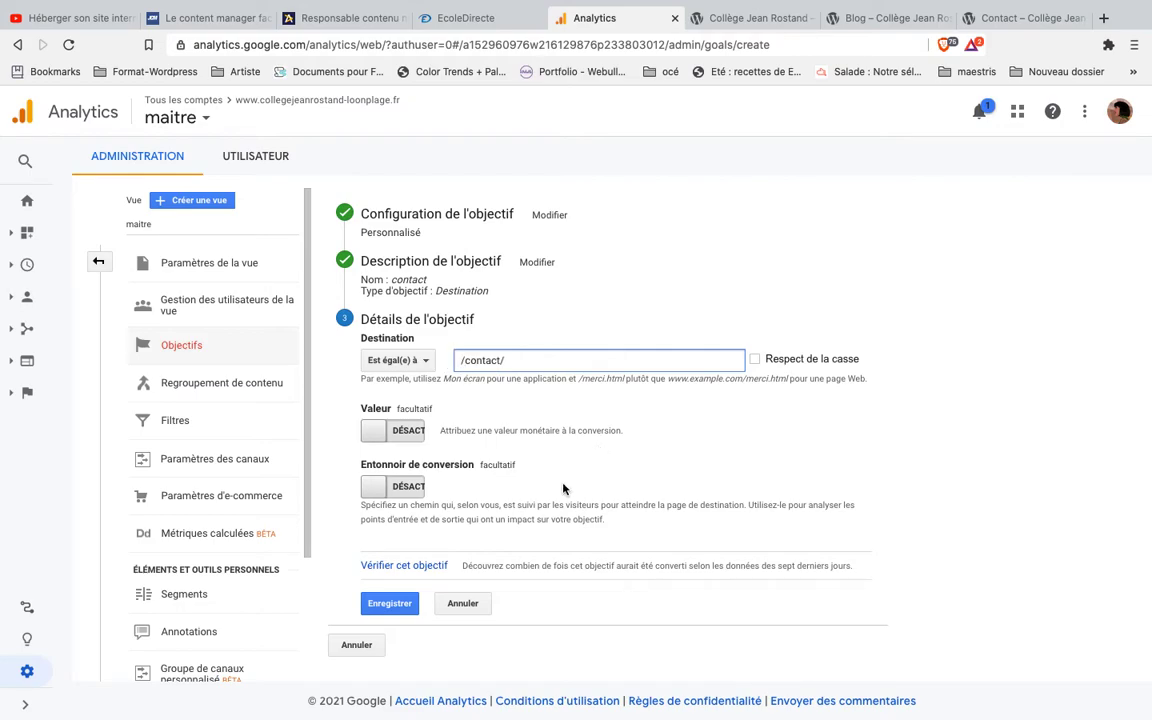
{"action": "left_click", "coordinate": [419, 566]}
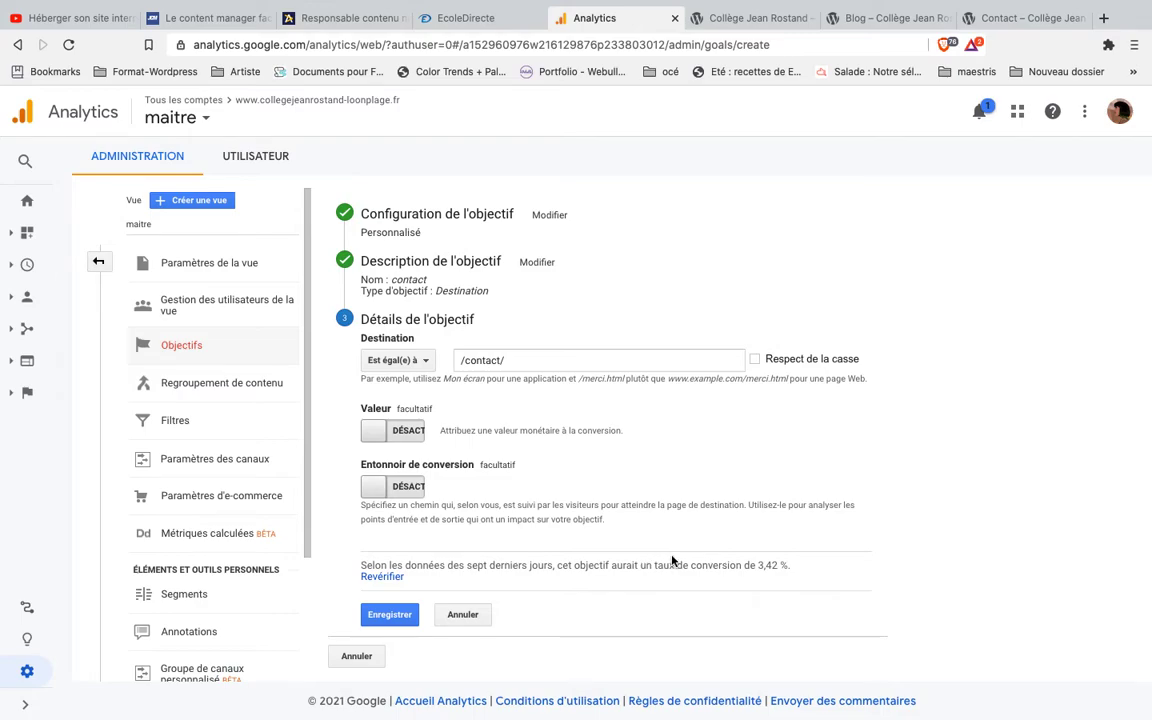
Try the destination as /contact without the trailing slash, recheck the goal, then restore /contact/ and verify again.
{"action": "left_click", "coordinate": [538, 362]}
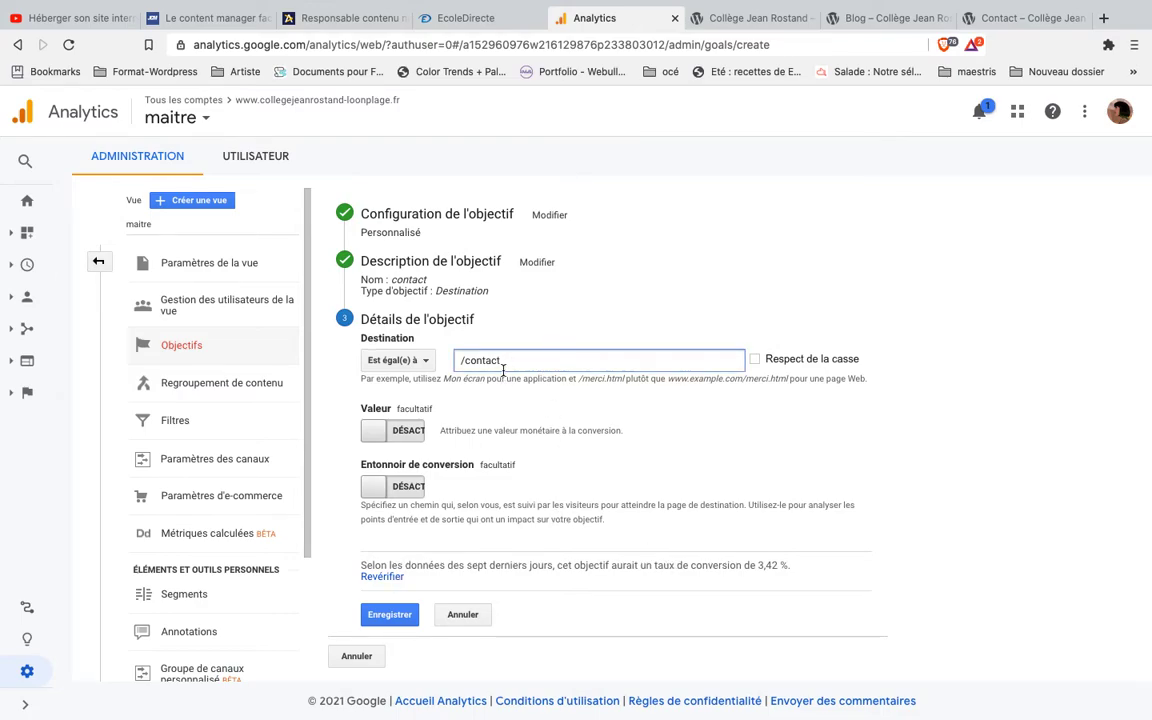
{"action": "left_click", "coordinate": [384, 578]}
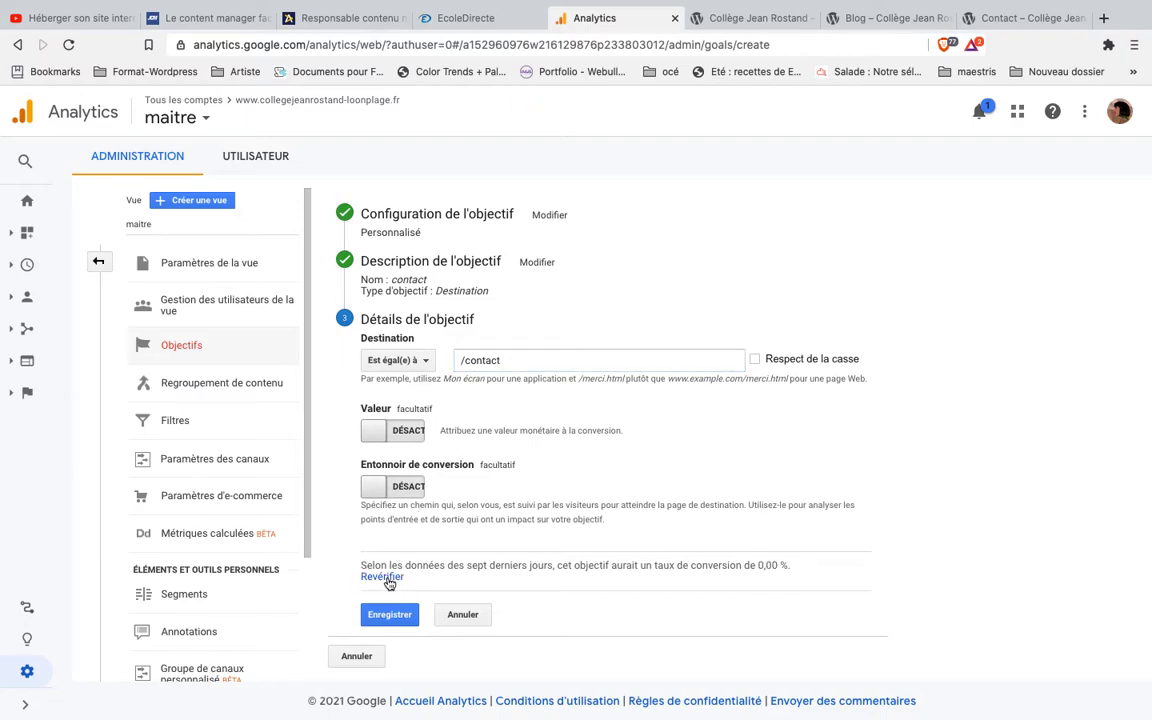
{"action": "left_click", "coordinate": [532, 362]}
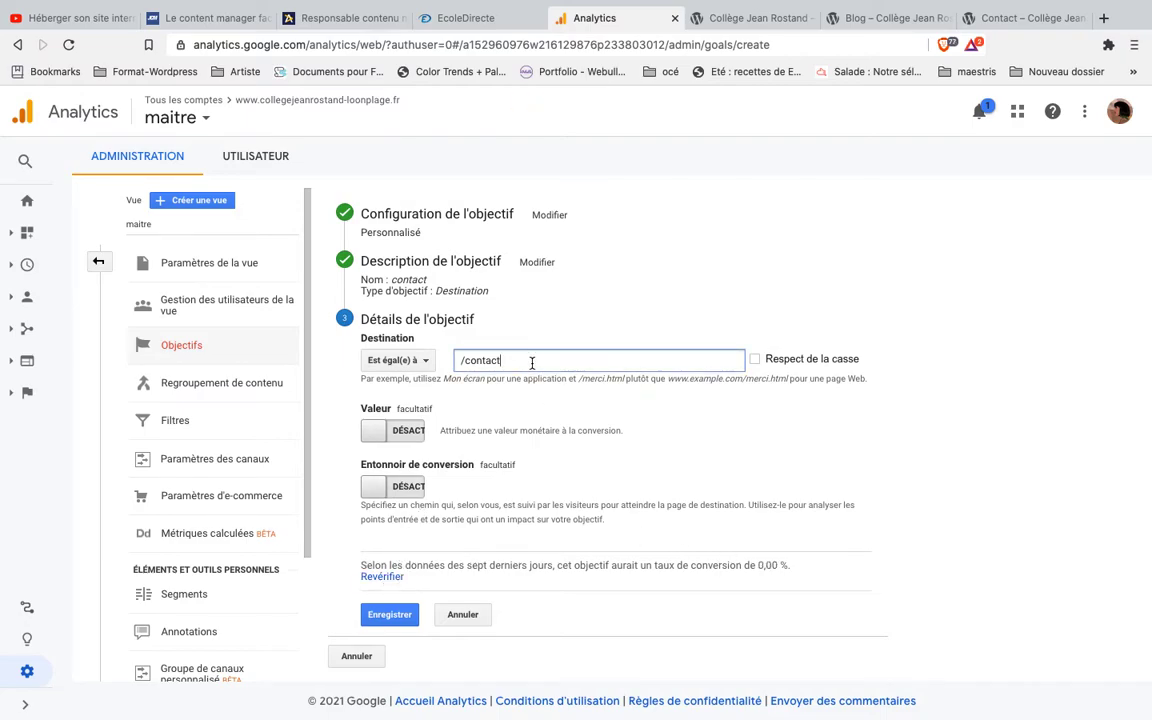
{"action": "type", "text": "/"}
{"action": "left_click", "coordinate": [398, 578]}
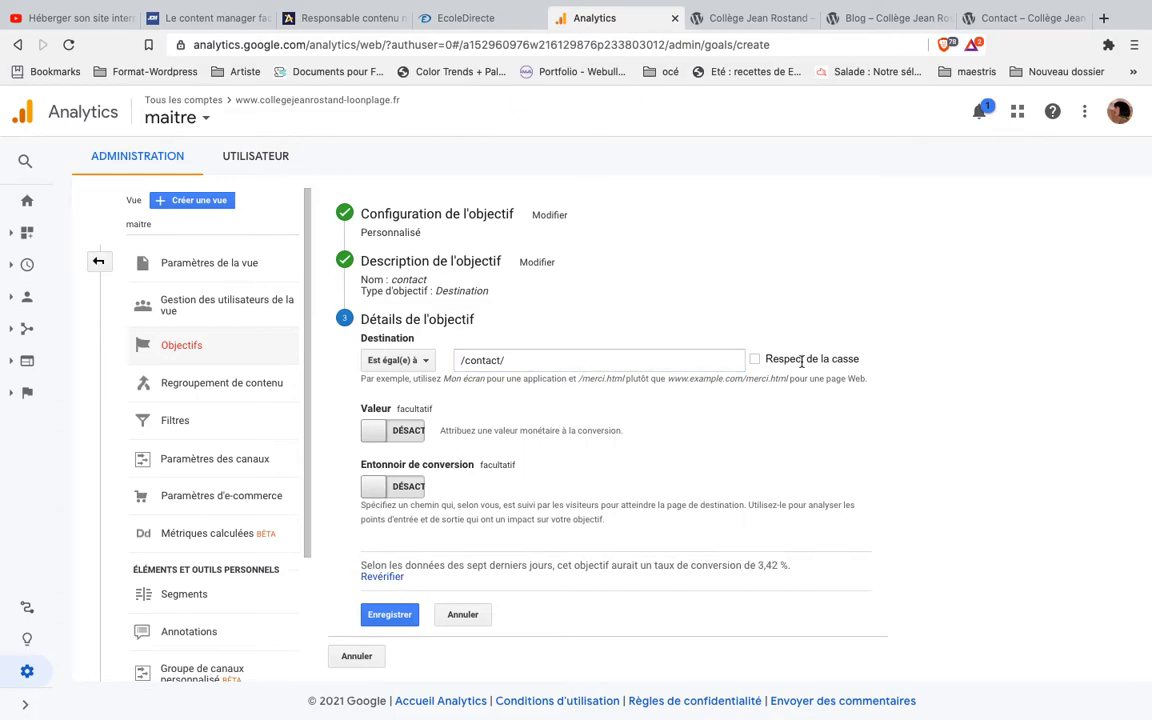
Compare the destination with the path in the contact page's URL on the college website, then return to Analytics.
{"action": "left_click", "coordinate": [1000, 18]}
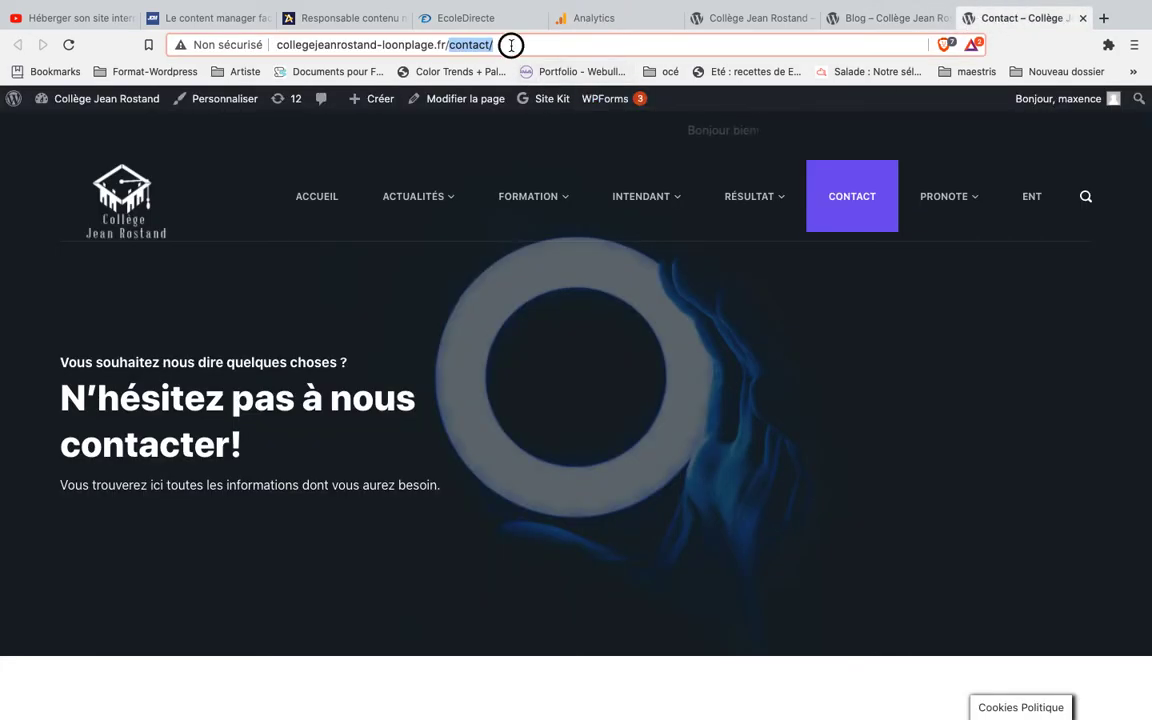
{"action": "left_click_drag", "start_coordinate": [527, 44], "coordinate": [448, 44]}
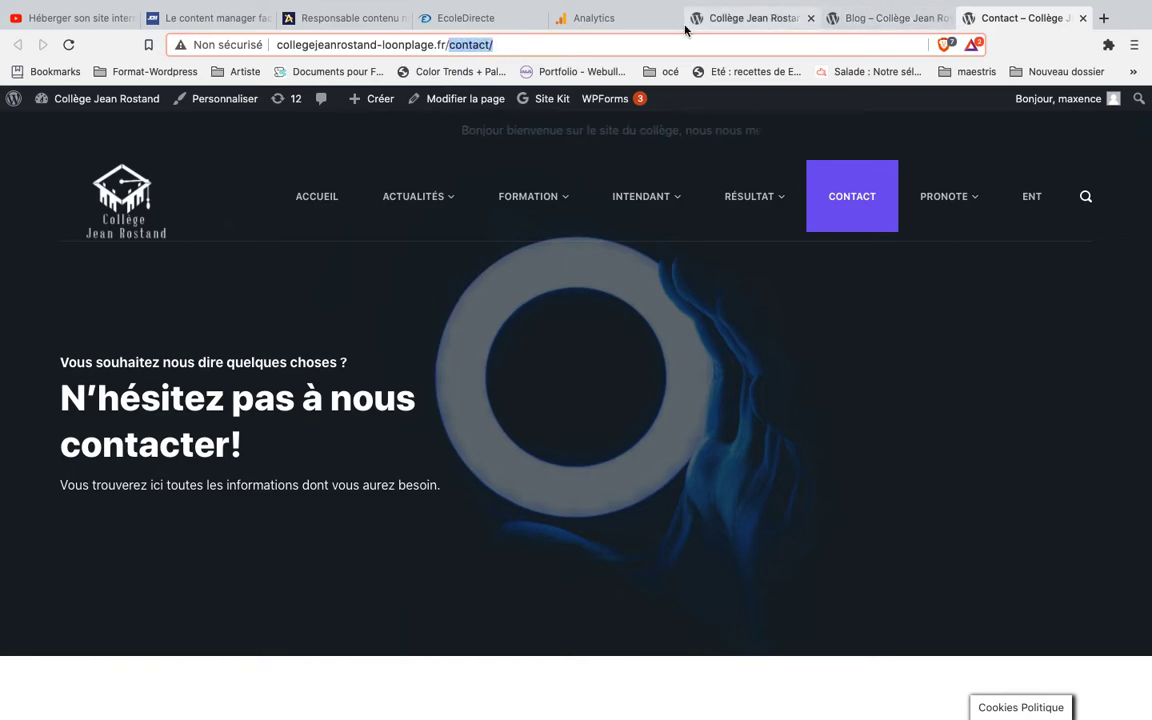
{"action": "left_click", "coordinate": [594, 18]}
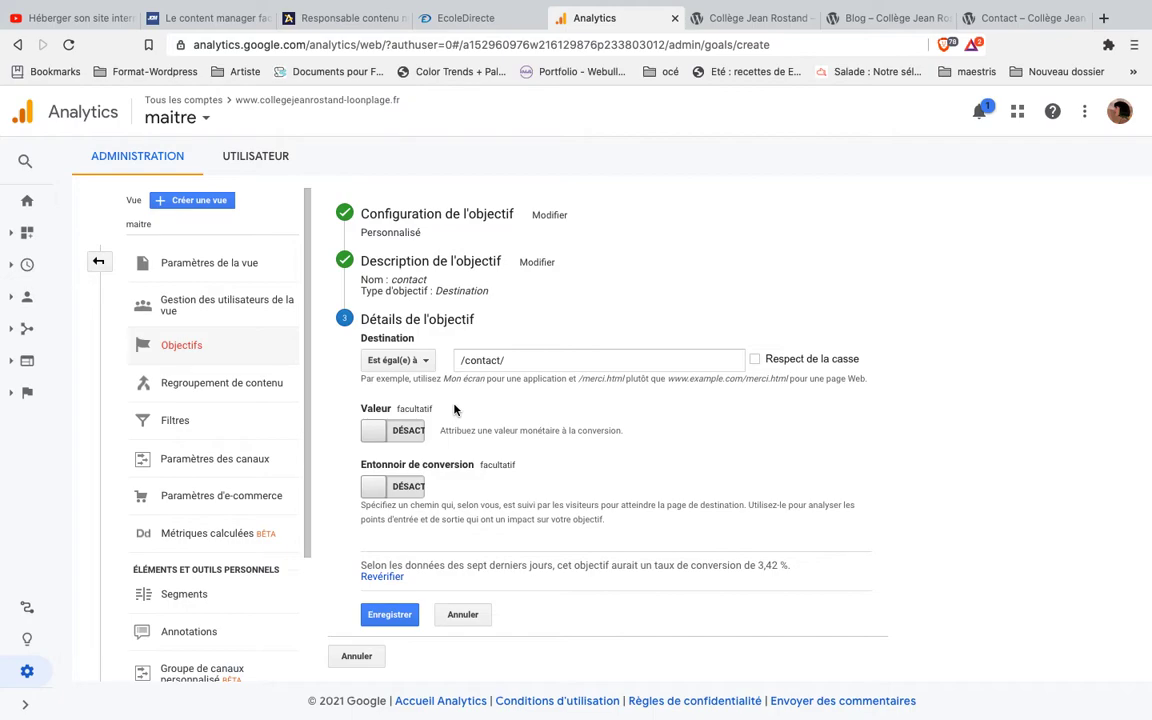
Enable the goal's conversion funnel and define its first step as "accueil" with page /, checking it against the college home page's URL.
{"action": "left_click", "coordinate": [375, 490]}
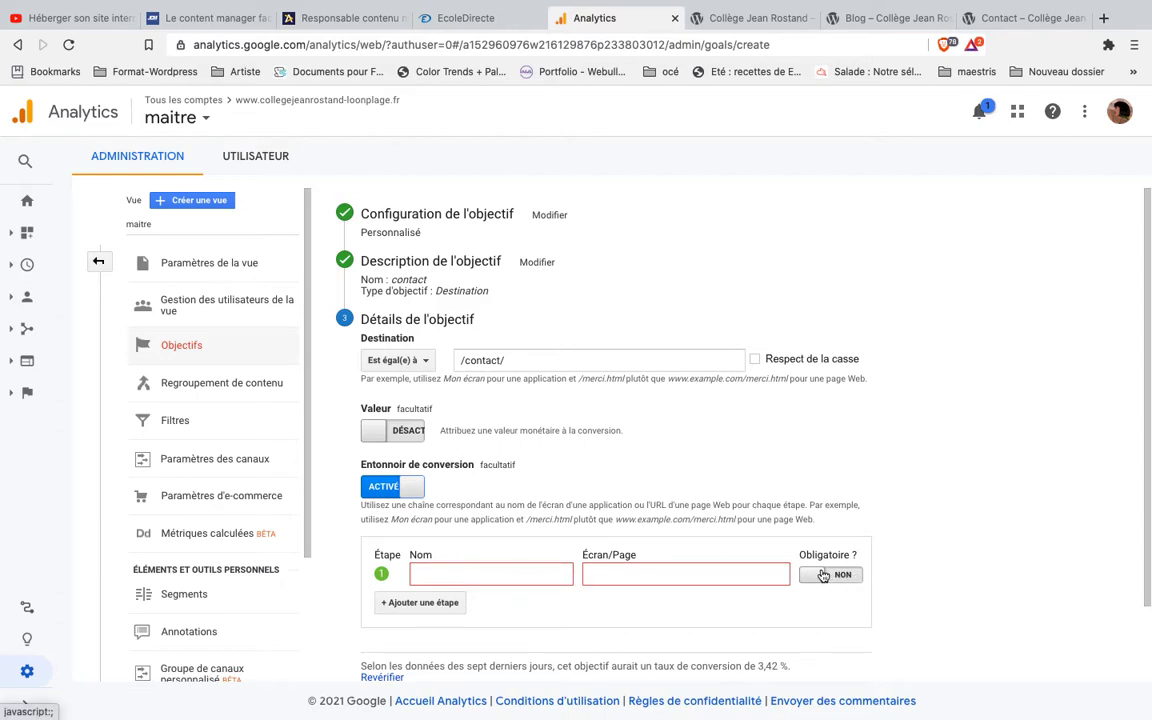
{"action": "left_click", "coordinate": [437, 566]}
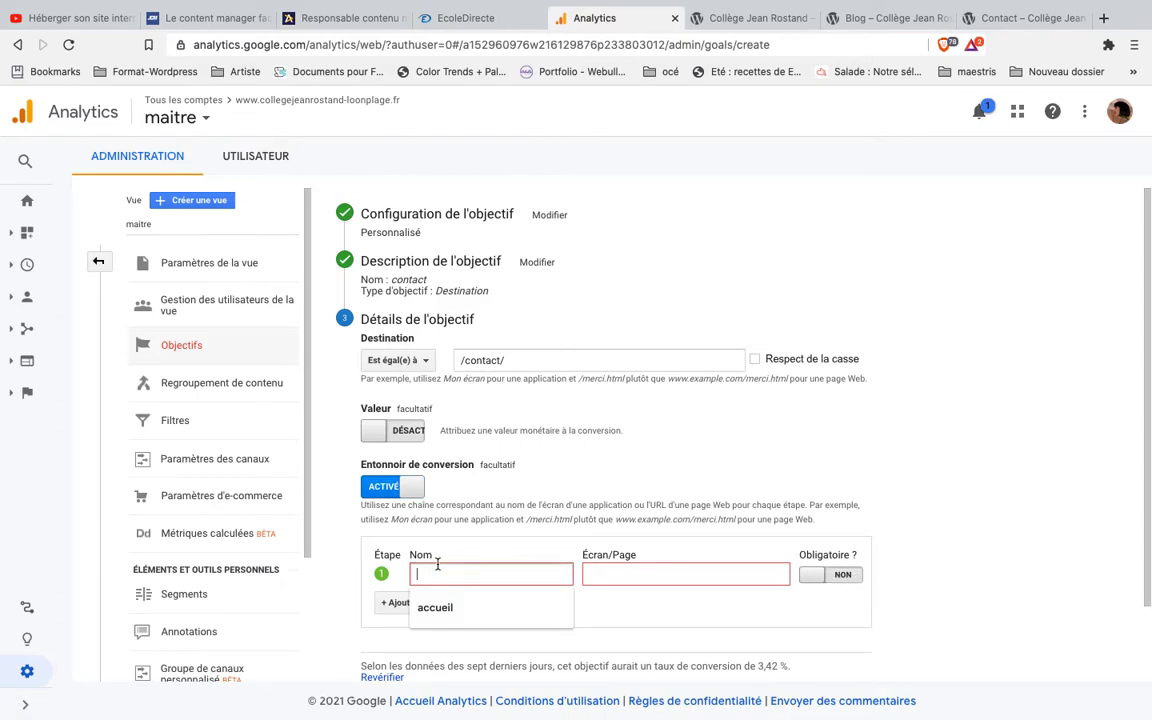
{"action": "left_click", "coordinate": [437, 607]}
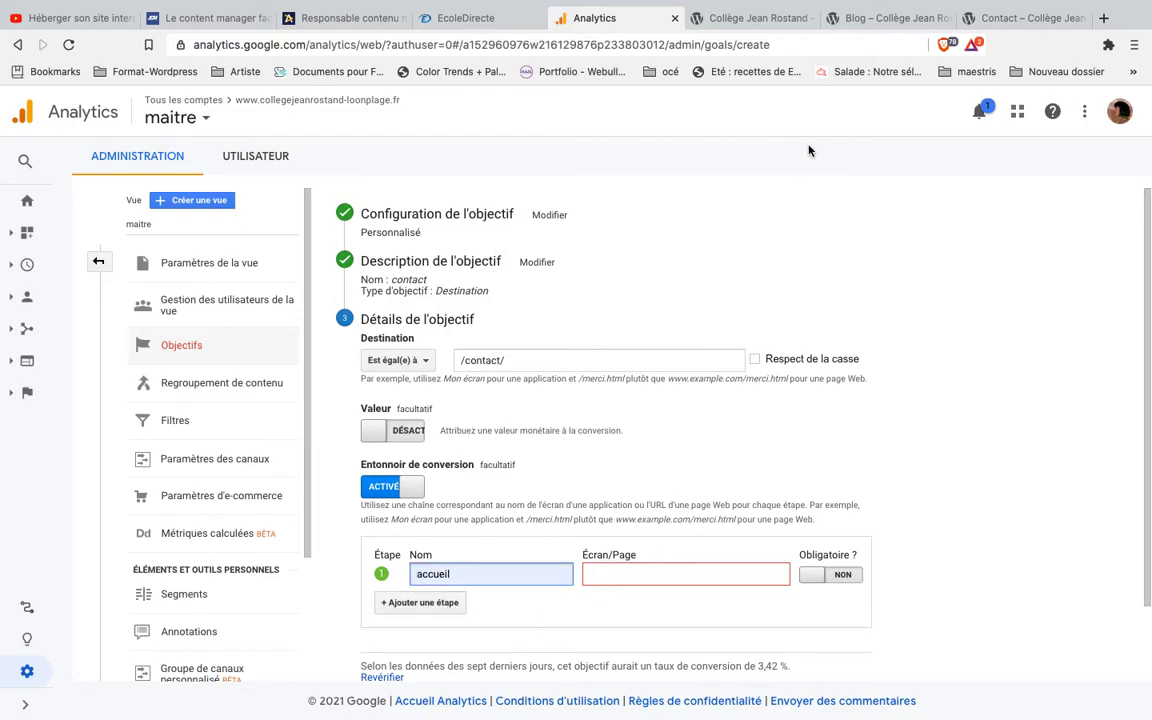
{"action": "left_click", "coordinate": [607, 577]}
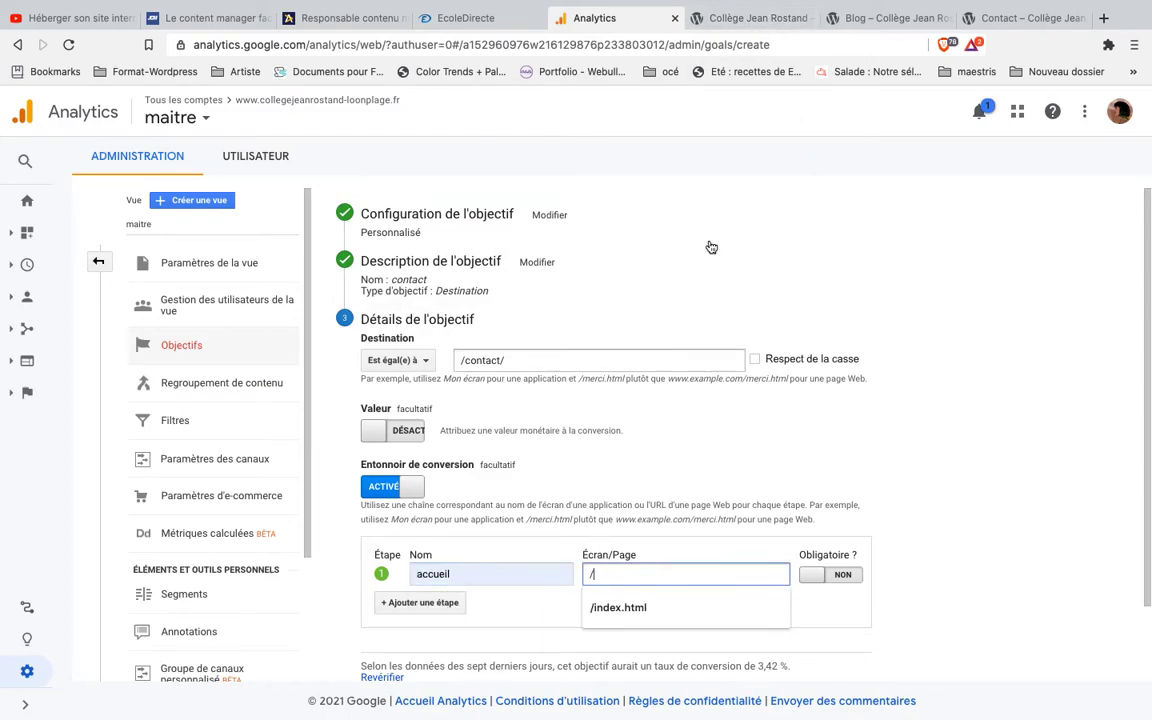
{"action": "left_click", "coordinate": [722, 20]}
{"action": "left_click", "coordinate": [509, 47]}
{"action": "left_click", "coordinate": [509, 47]}
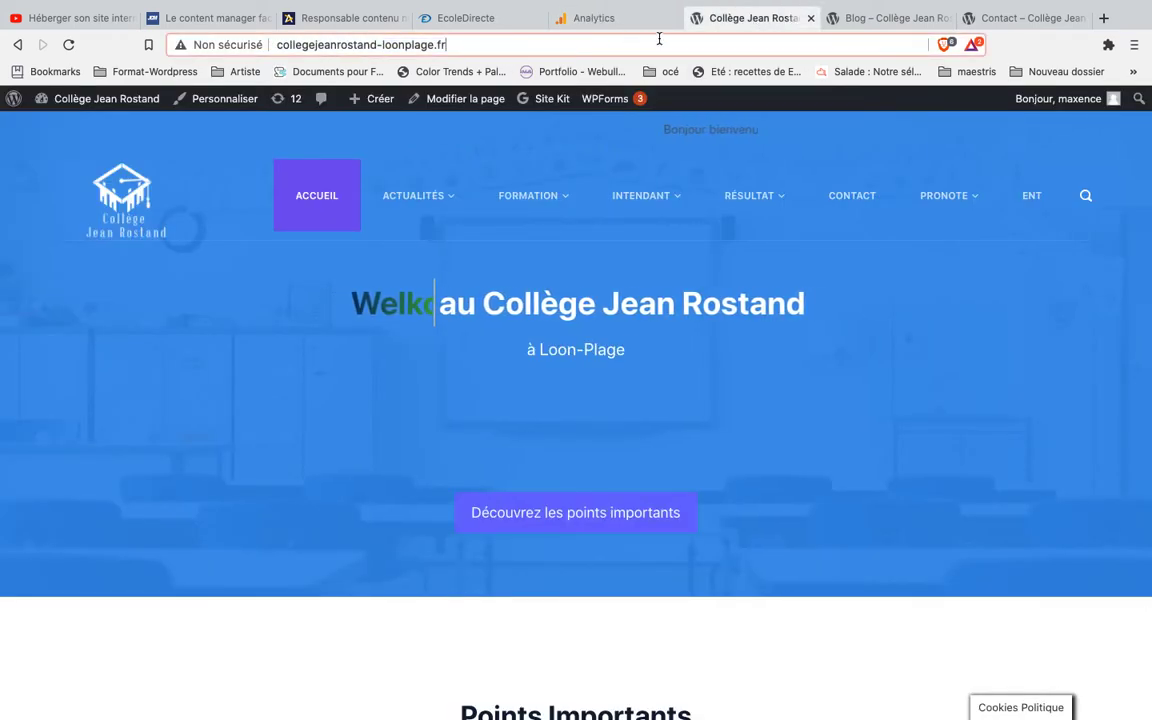
{"action": "left_click", "coordinate": [598, 20]}
Add a second funnel step named "blog" with page /blog/ and check it against the college's blog page.
{"action": "left_click", "coordinate": [413, 601]}
{"action": "left_click", "coordinate": [465, 599]}
{"action": "left_click", "coordinate": [428, 632]}
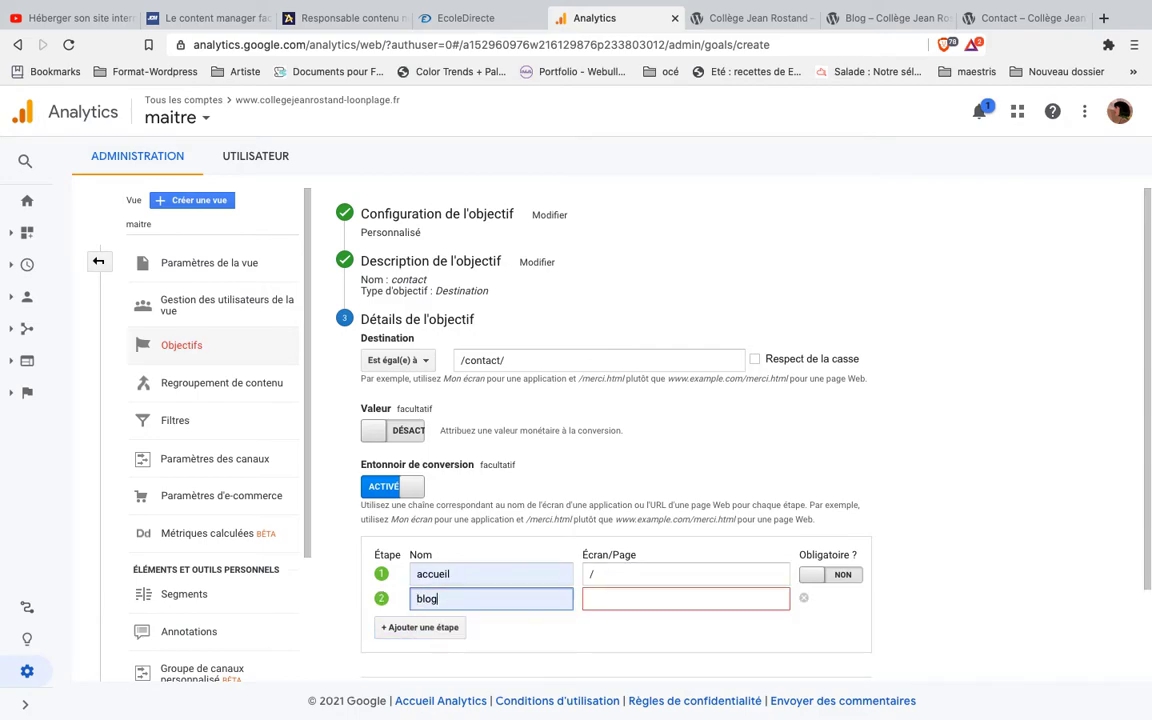
{"action": "left_click", "coordinate": [629, 599]}
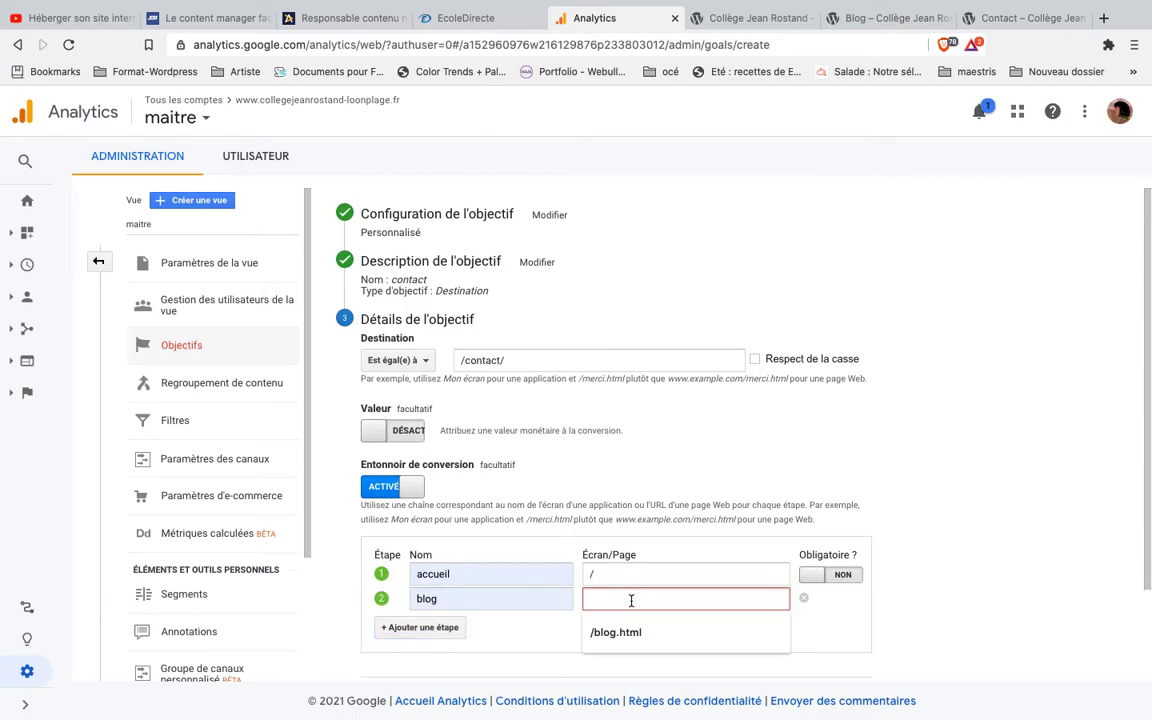
{"action": "type", "text": "/blog/"}
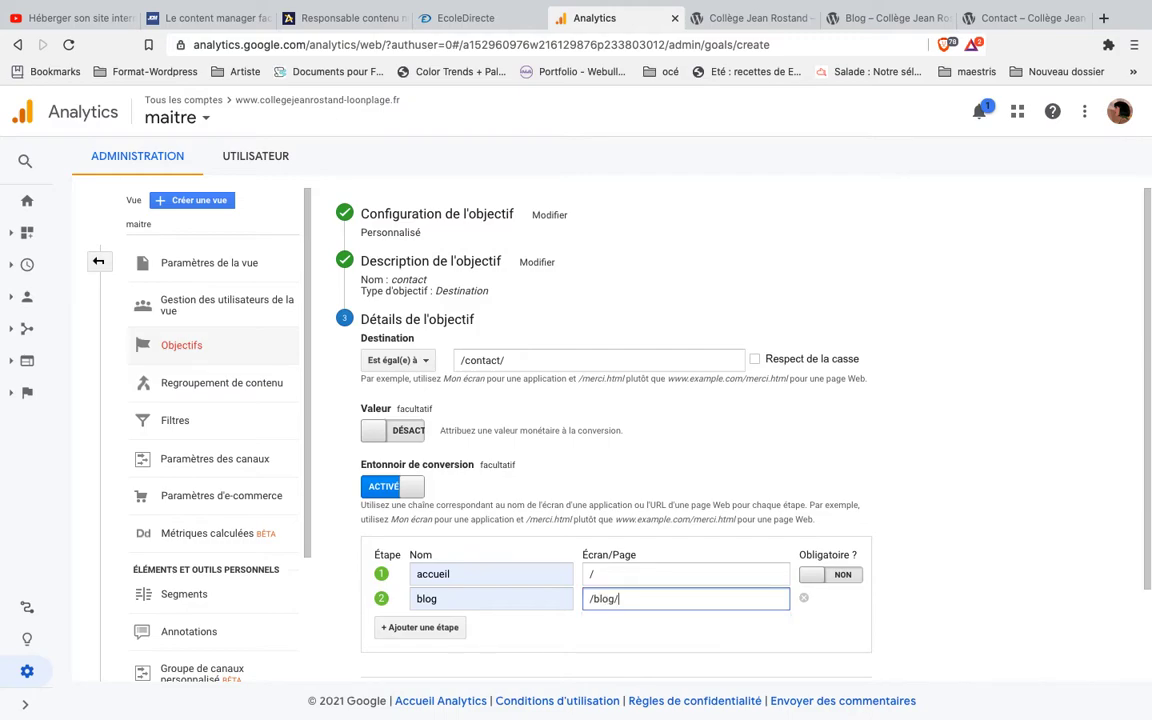
{"action": "left_click", "coordinate": [900, 17]}
{"action": "left_click", "coordinate": [596, 18]}
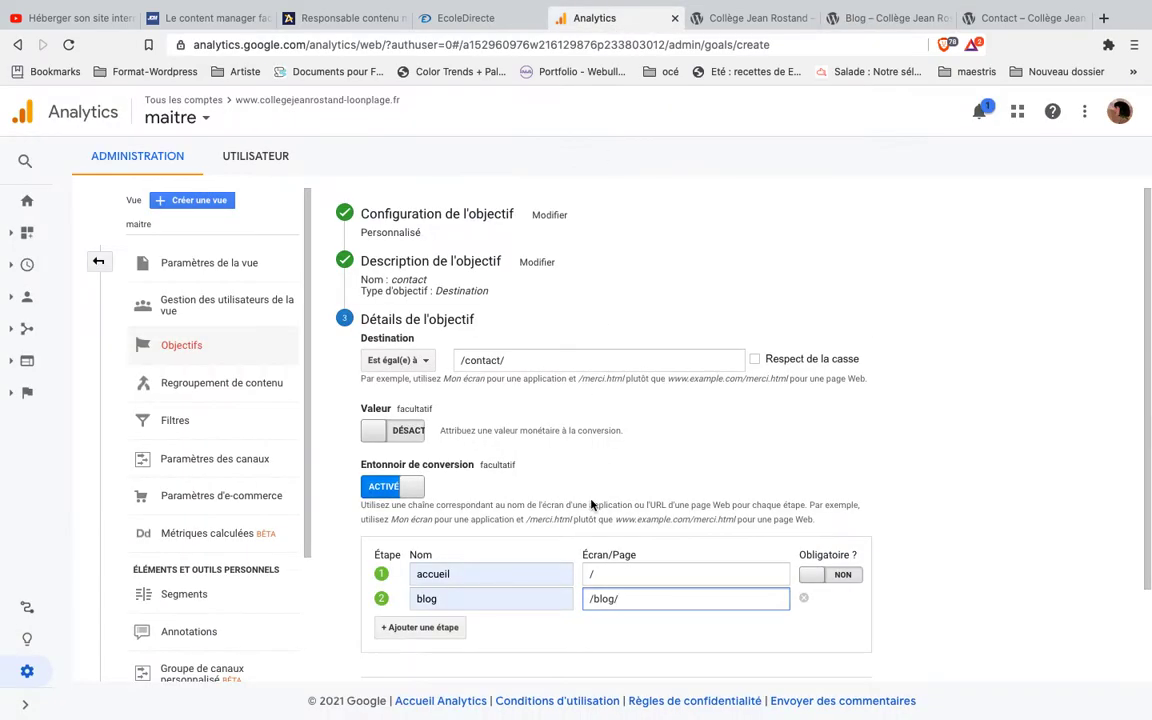
Recheck the goal's conversion rate with the two funnel steps defined.
{"action": "scroll", "coordinate": [513, 618], "scroll_direction": "down", "scroll_amount": 2}
{"action": "left_click", "coordinate": [381, 594]}
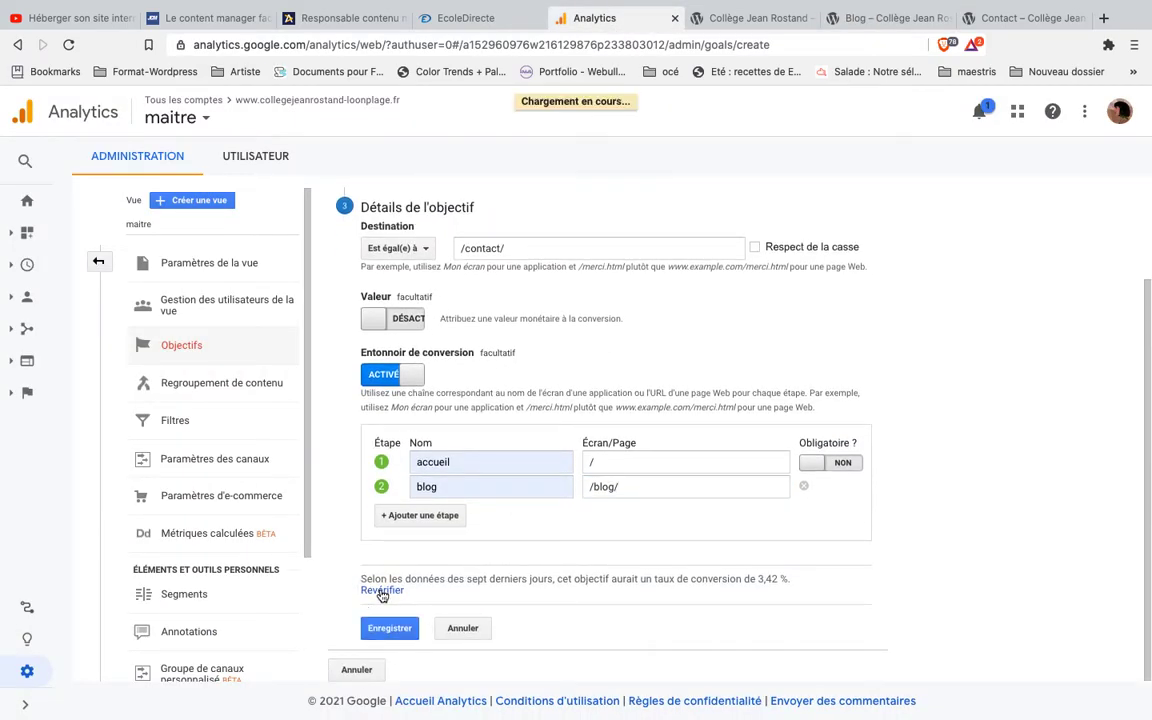
{"action": "left_click", "coordinate": [384, 594]}
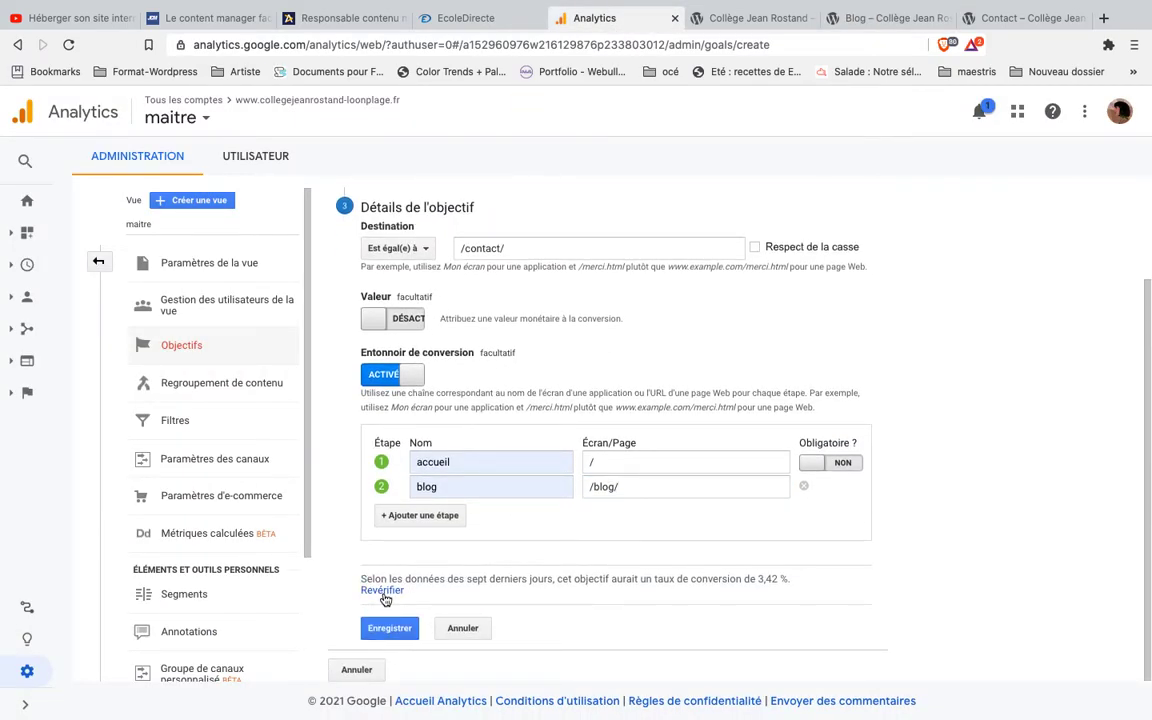
Try making the accueil funnel step required, recheck the goal, and set the step back to optional.
{"action": "left_click", "coordinate": [828, 462]}
{"action": "left_click", "coordinate": [390, 592]}
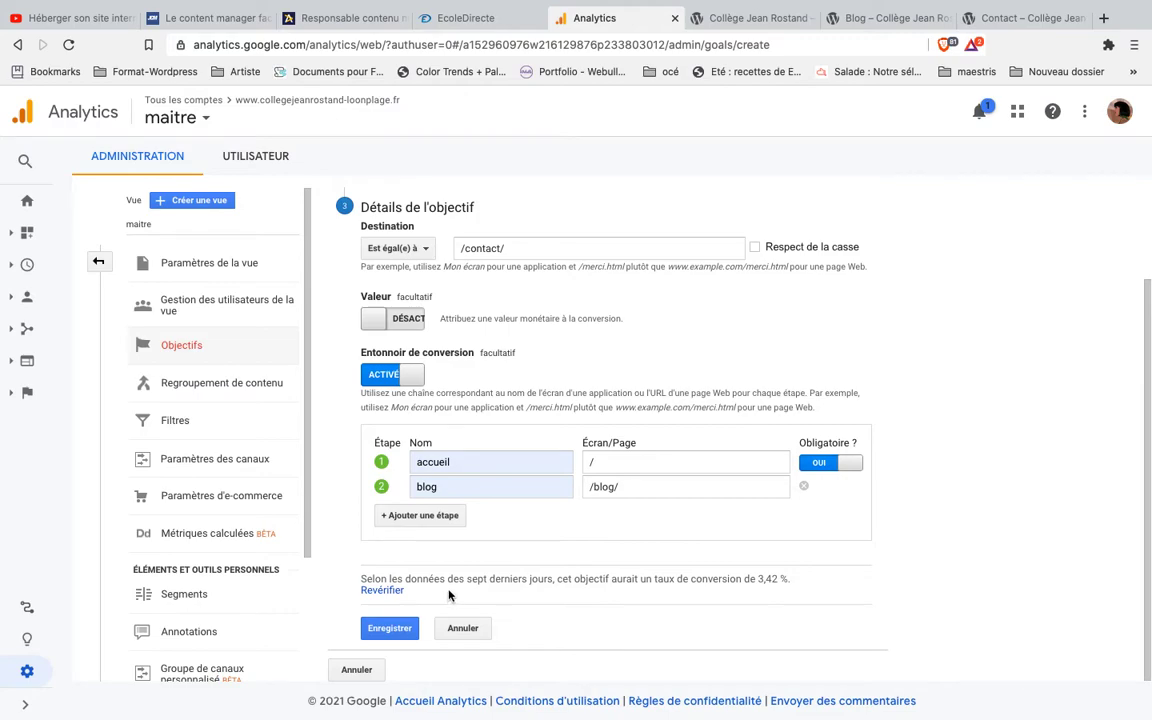
{"action": "left_click", "coordinate": [847, 463]}
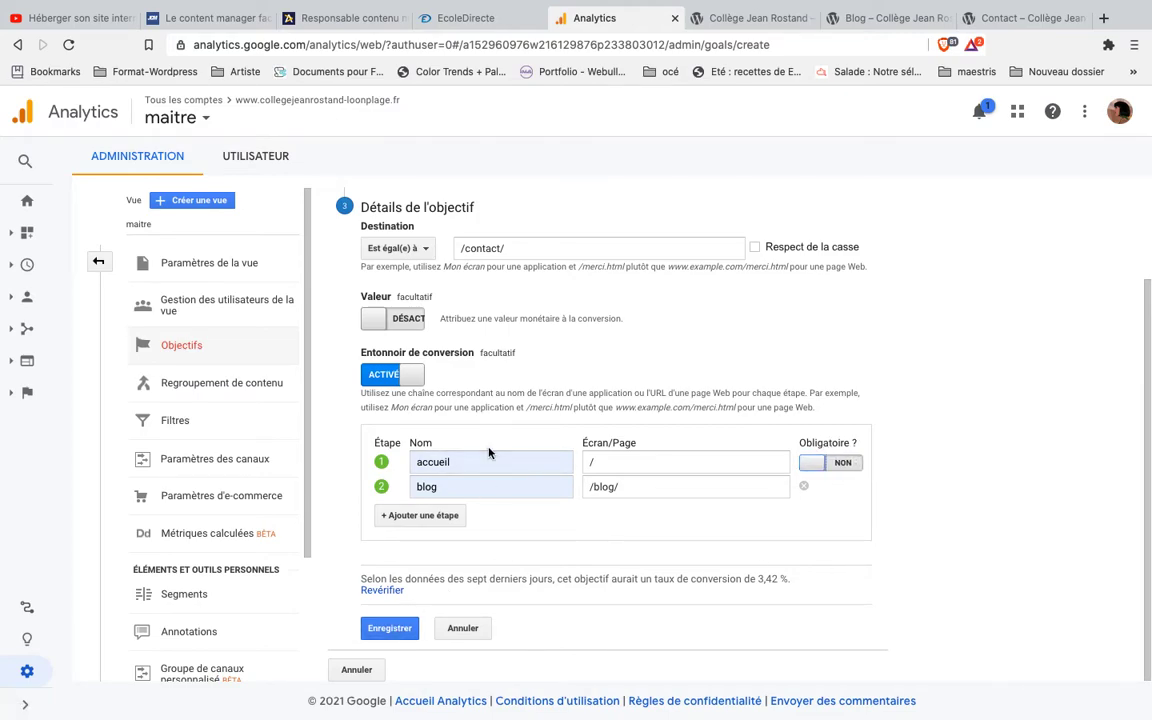
Try matching the destination as Expression régulière, shorten it to /contact, and return the match type to Est égal(e) à.
{"action": "left_click", "coordinate": [501, 248]}
{"action": "key", "text": "BackSpace"}
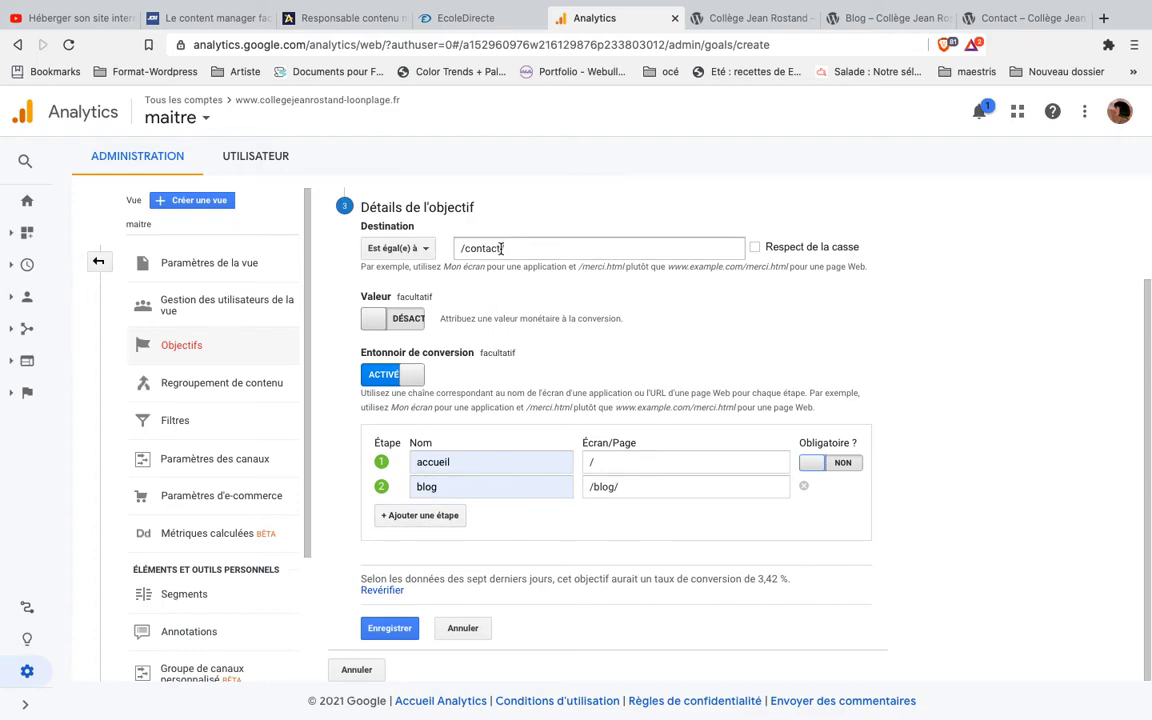
{"action": "type", "text": "/"}
{"action": "left_click", "coordinate": [396, 248]}
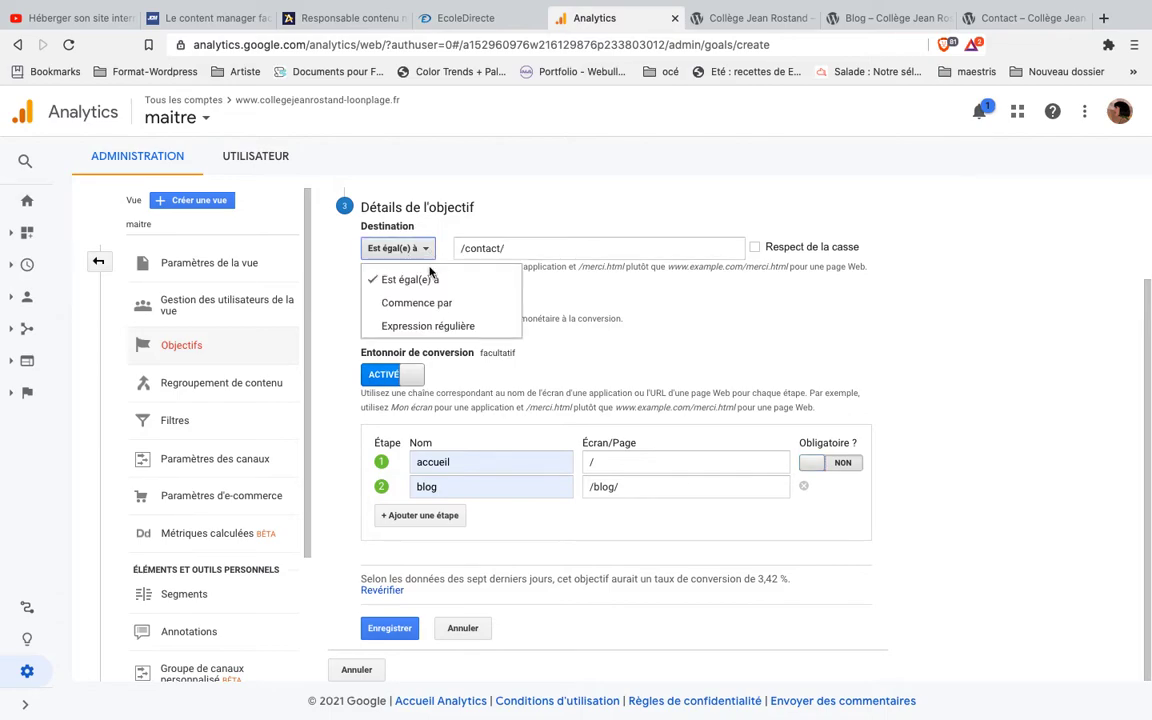
{"action": "left_click", "coordinate": [427, 327]}
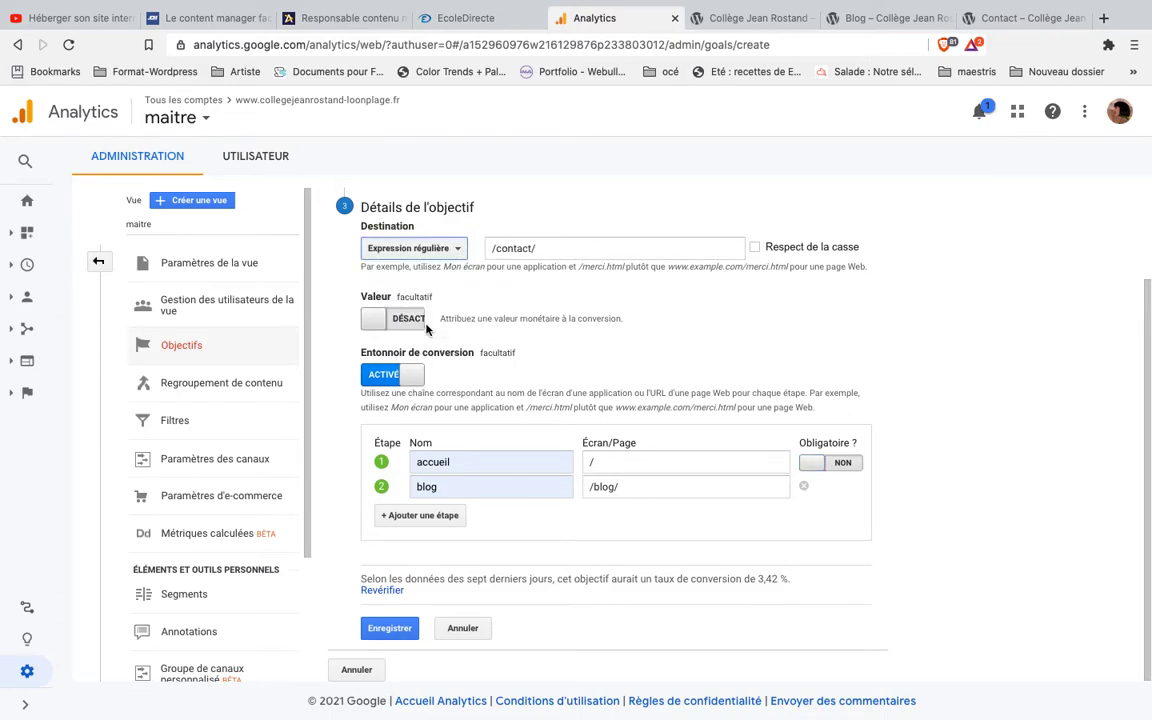
{"action": "left_click", "coordinate": [562, 254]}
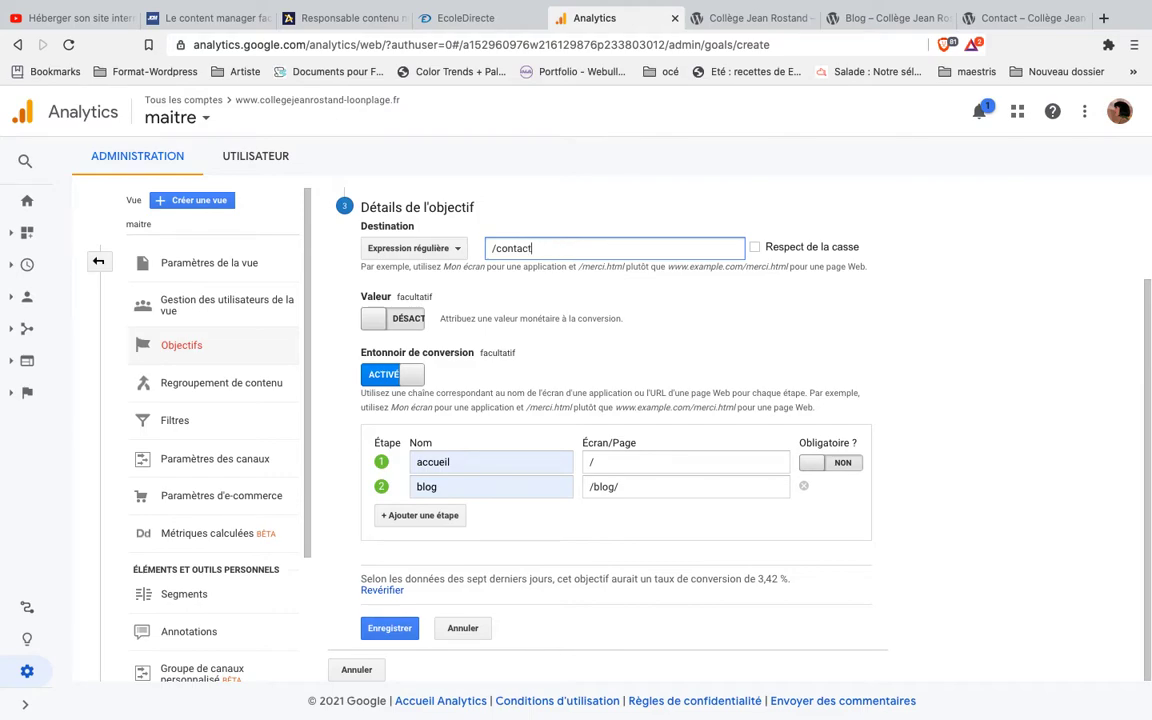
{"action": "left_click", "coordinate": [453, 252]}
{"action": "left_click", "coordinate": [440, 283]}
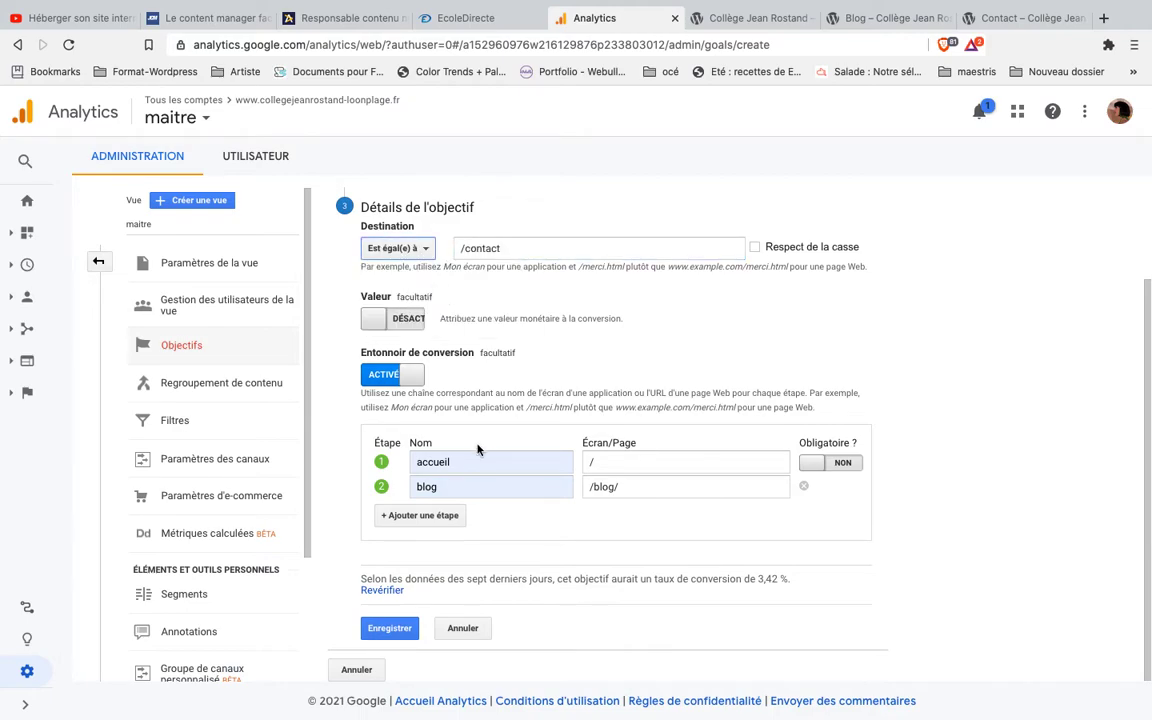
Recheck the goal with /contact, restore the destination to /contact/, verify it again and save the goal.
{"action": "left_click", "coordinate": [390, 590]}
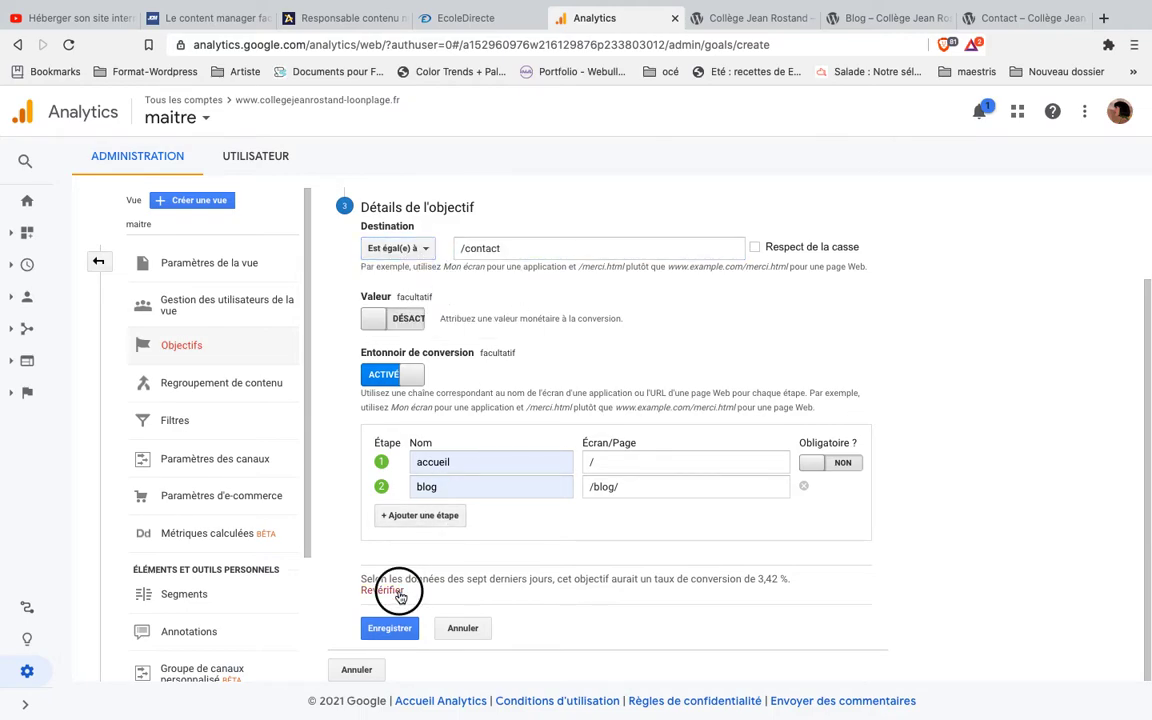
{"action": "left_click", "coordinate": [528, 246]}
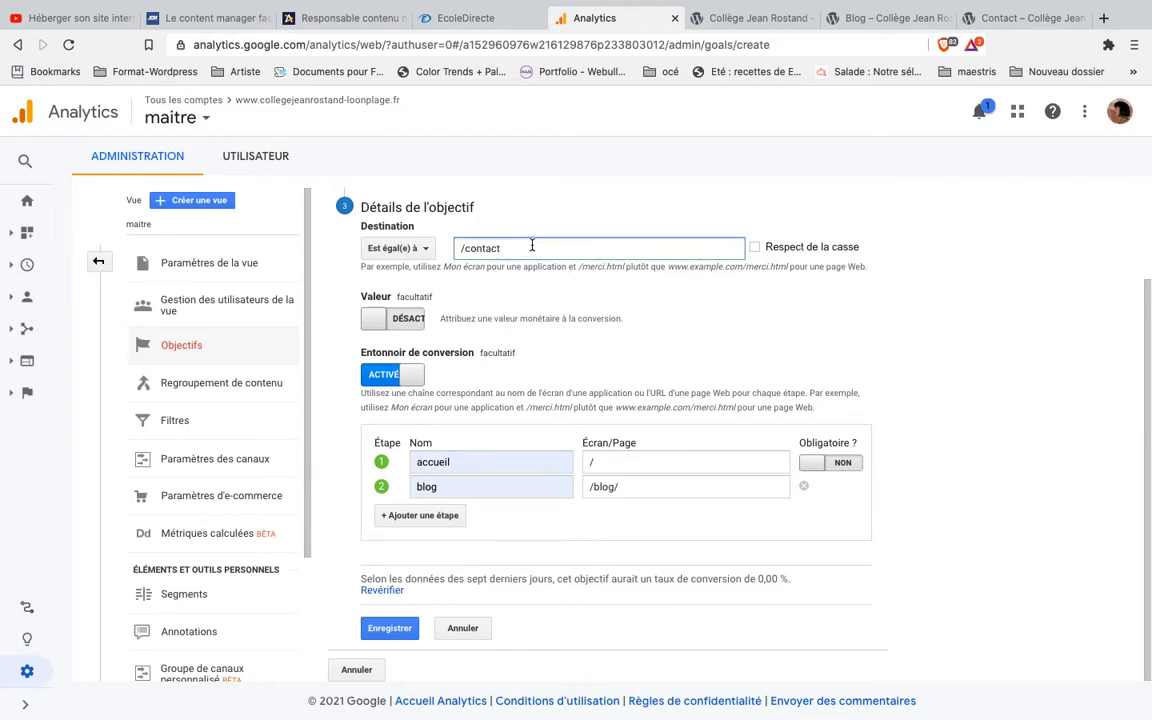
{"action": "left_click", "coordinate": [383, 590]}
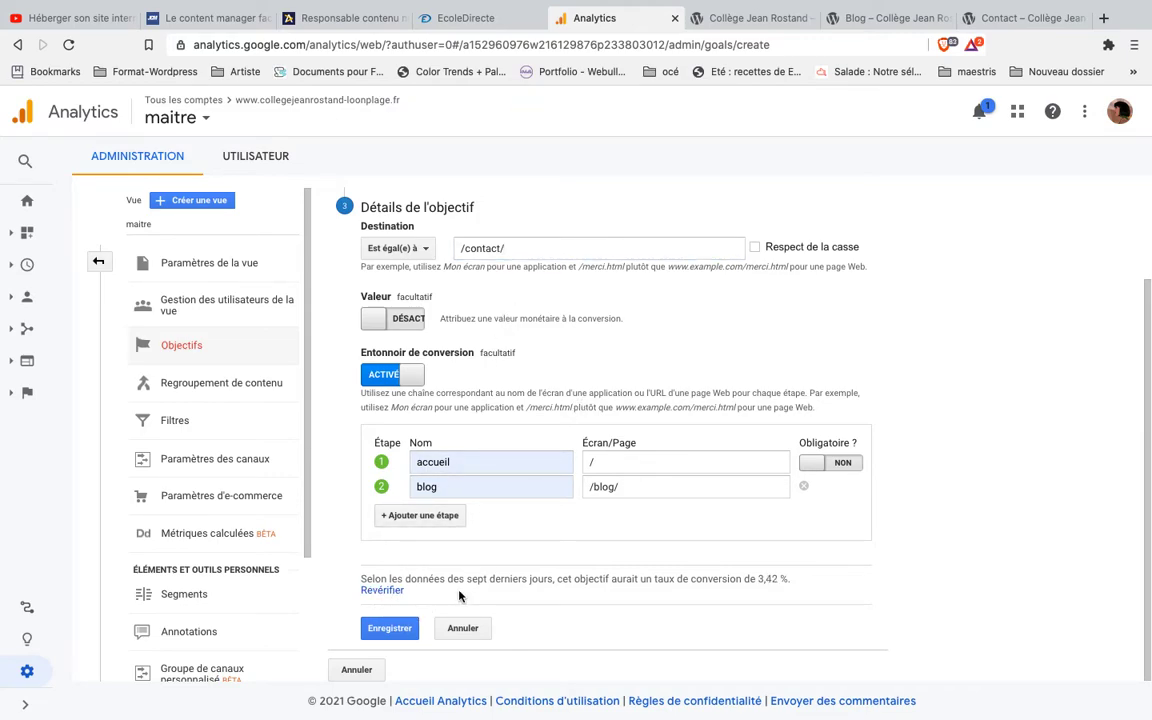
{"action": "left_click", "coordinate": [398, 628]}
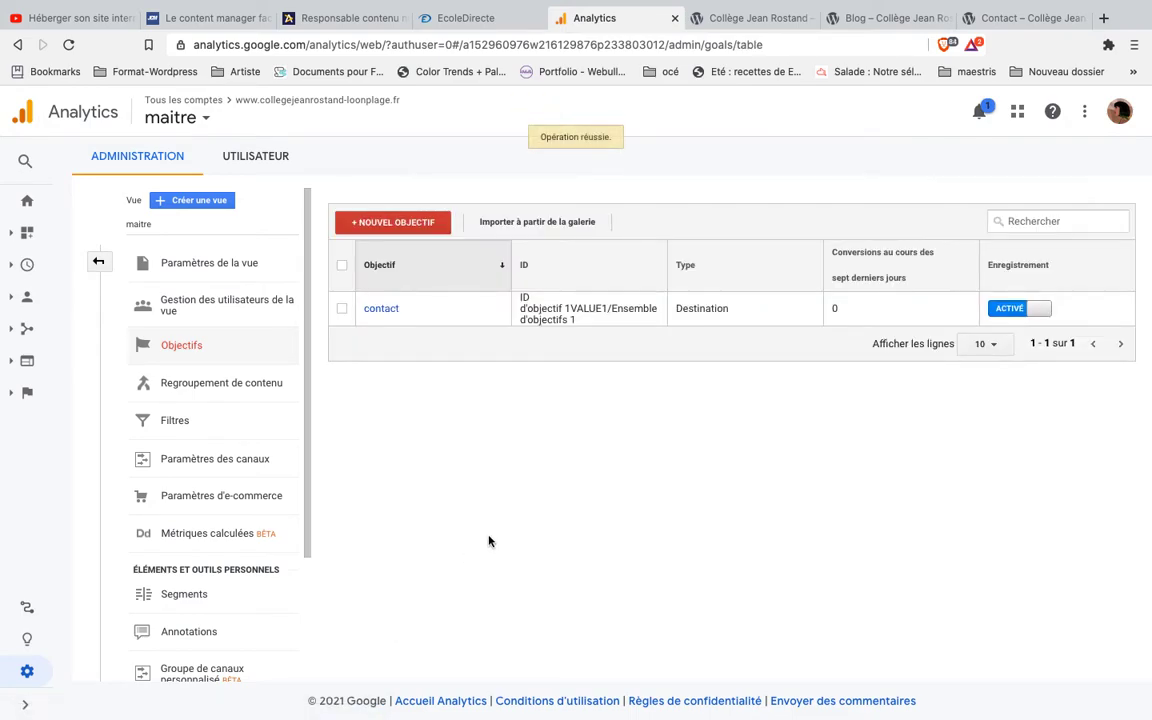
Open the goal funnel visualization report in the Conversions reports.
{"action": "left_click", "coordinate": [37, 397]}
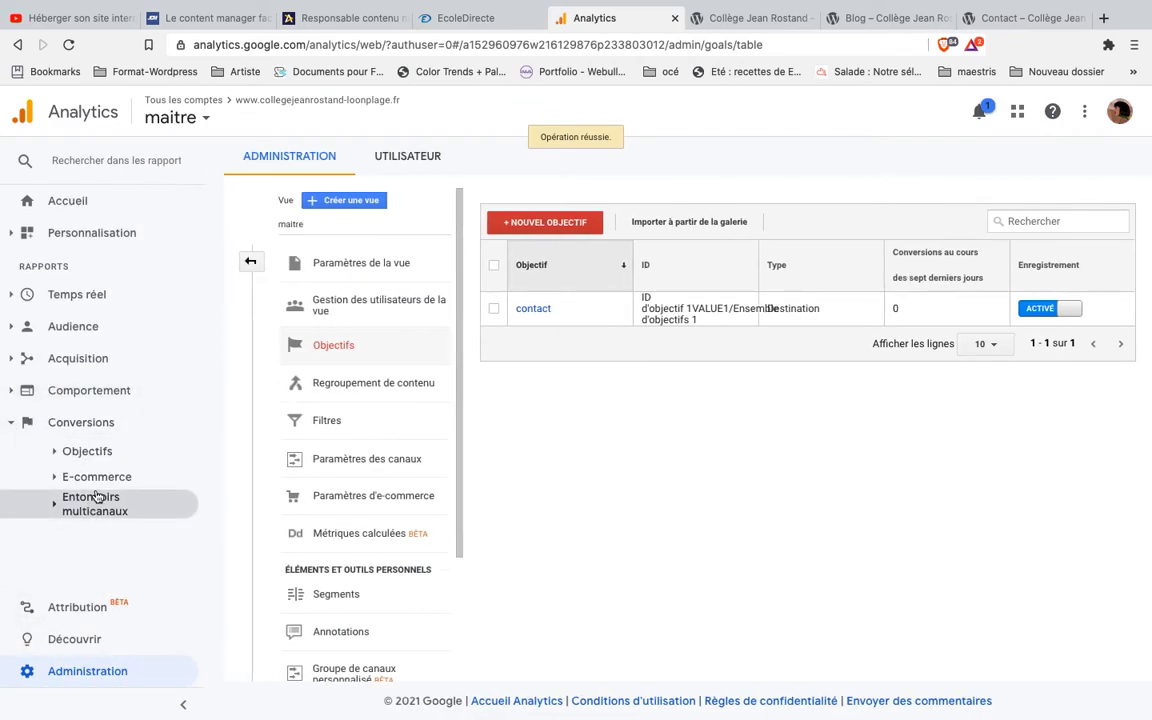
{"action": "left_click", "coordinate": [116, 456]}
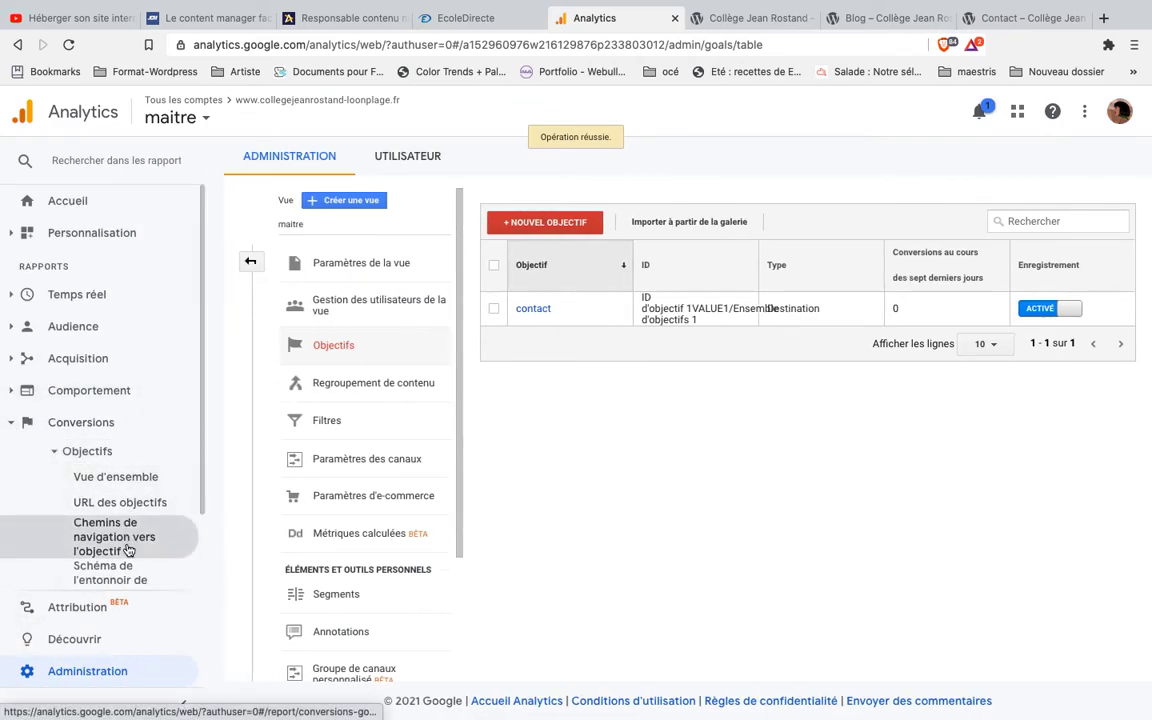
{"action": "left_click", "coordinate": [130, 576]}
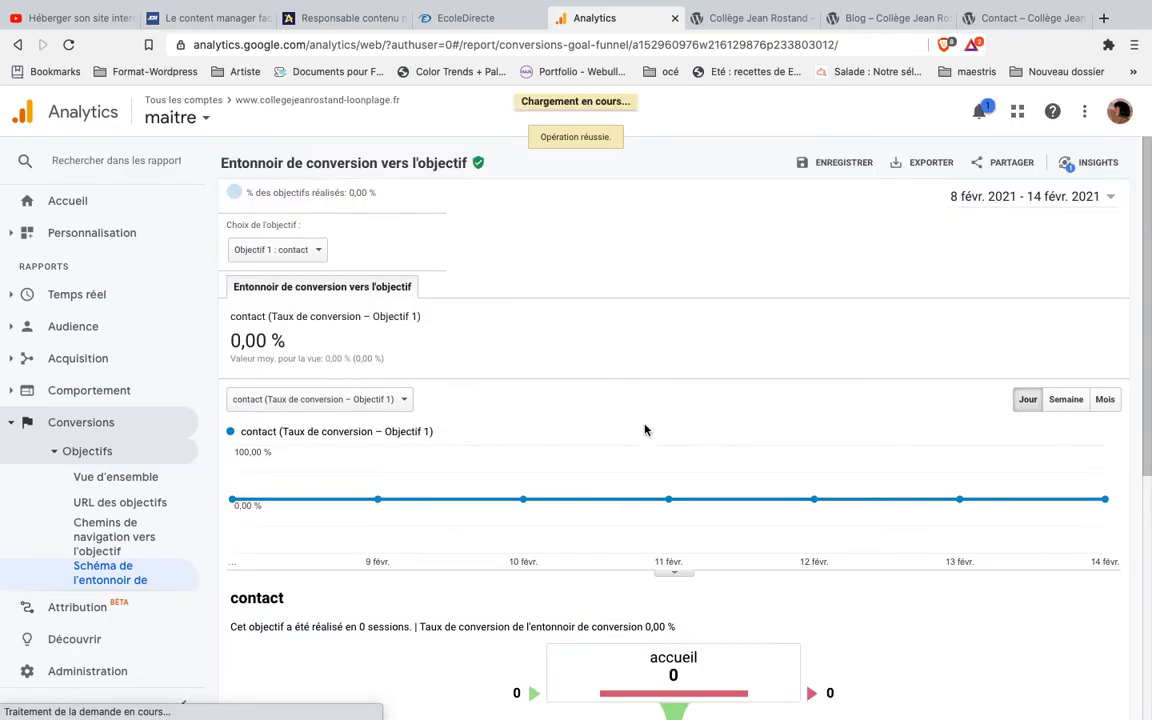
Examine the contact goal's conversion rate and the funnel's entries, exits and transitions from accueil through blog to contact.
{"action": "scroll", "coordinate": [644, 429], "scroll_direction": "down", "scroll_amount": 4}
{"action": "scroll", "coordinate": [645, 425], "scroll_direction": "down", "scroll_amount": 3}
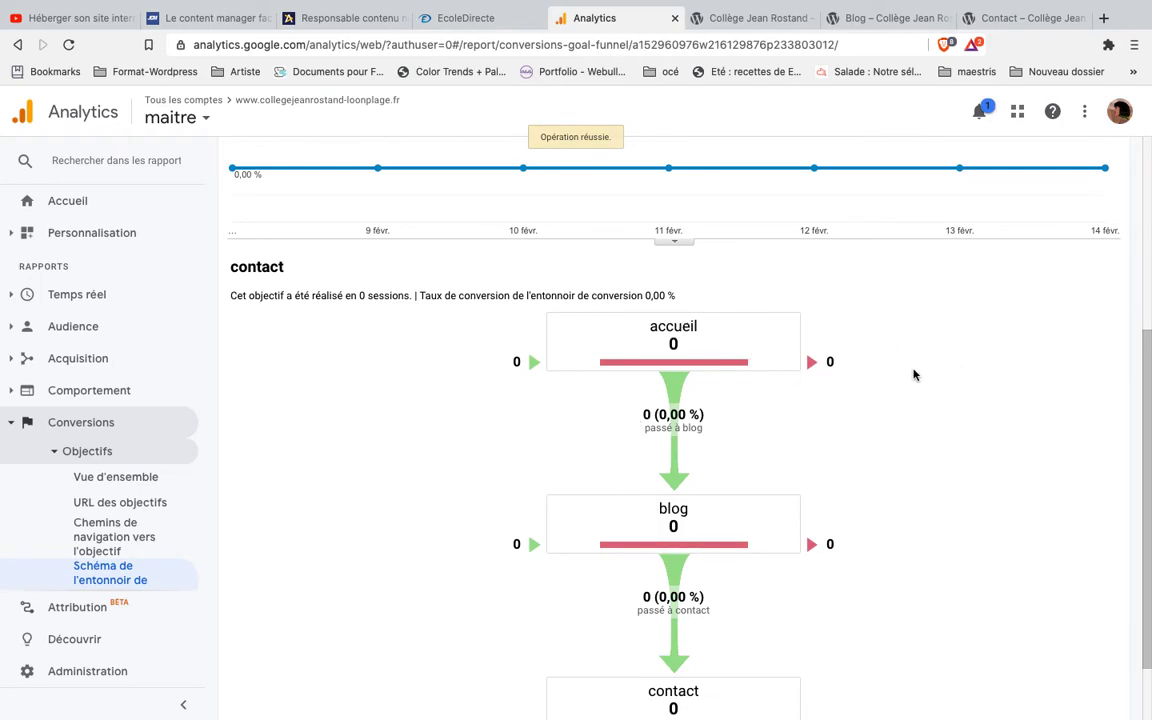
{"action": "scroll", "coordinate": [684, 402], "scroll_direction": "down", "scroll_amount": 2}
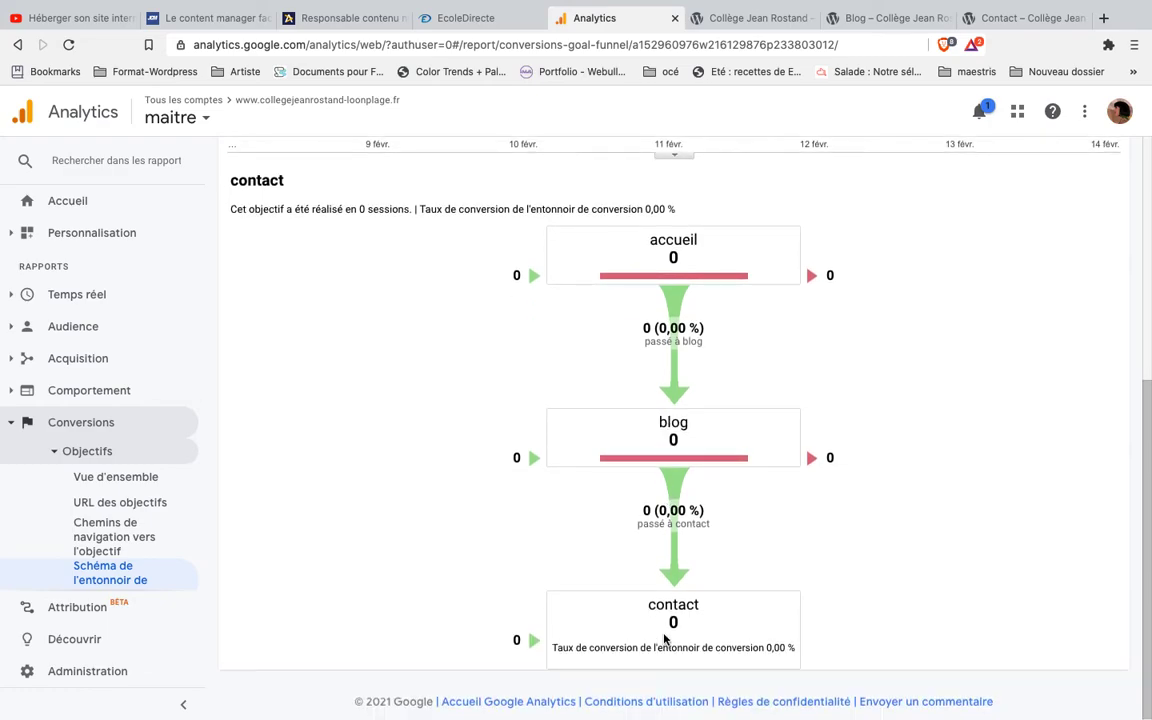
{"action": "scroll", "coordinate": [664, 638], "scroll_direction": "up", "scroll_amount": 4}
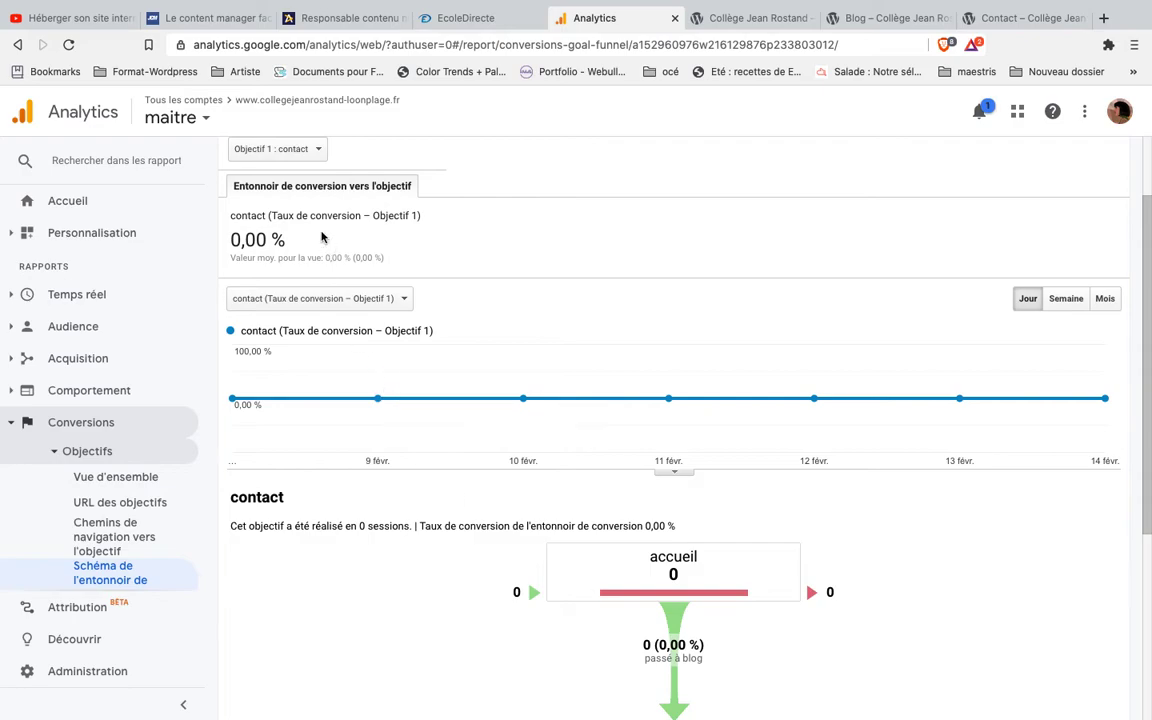
{"action": "scroll", "coordinate": [311, 231], "scroll_direction": "up", "scroll_amount": 1}
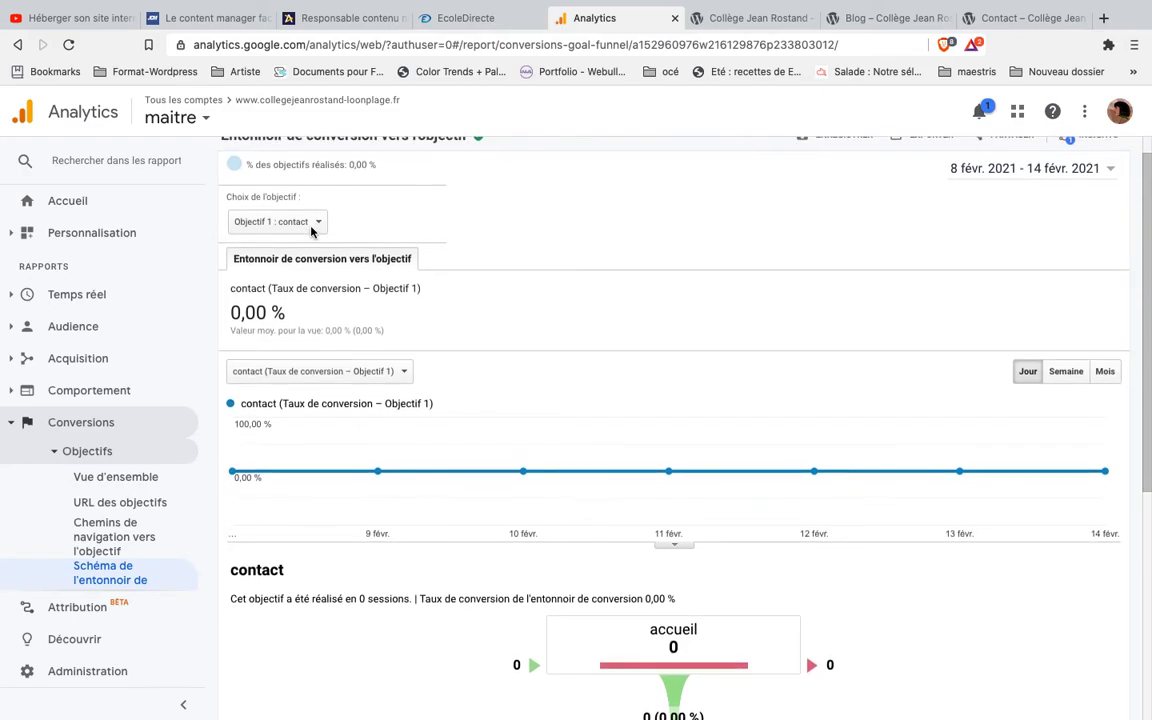
{"action": "scroll", "coordinate": [311, 231], "scroll_direction": "down", "scroll_amount": 1}
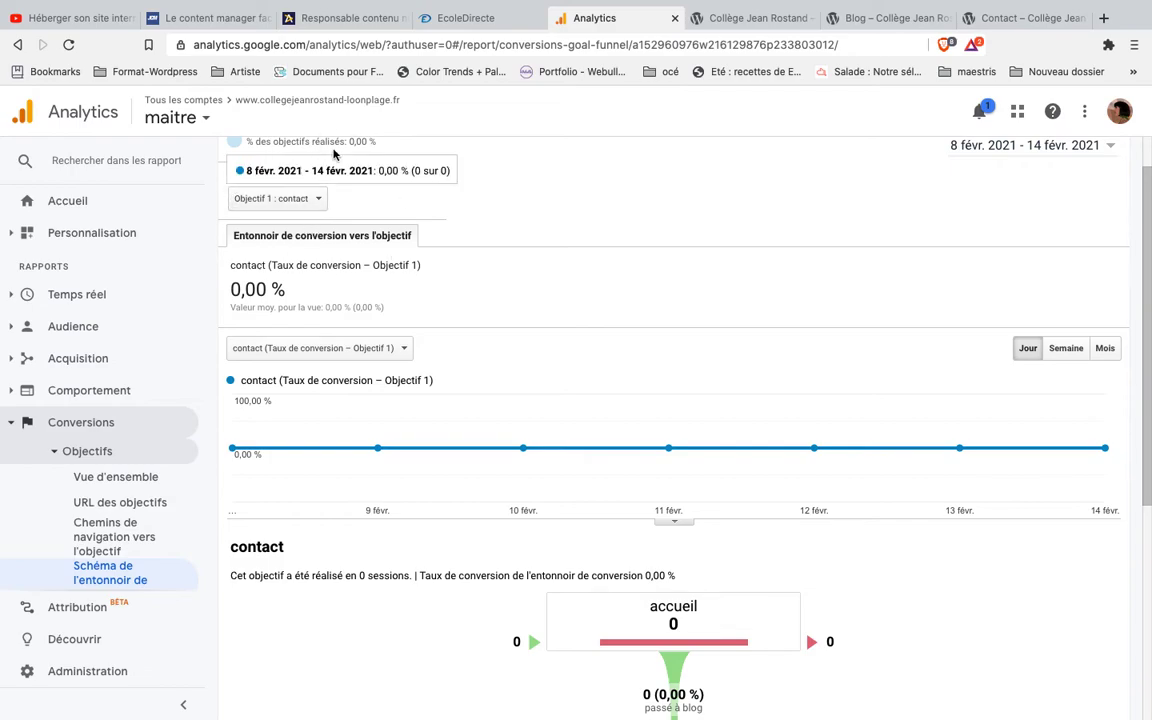
{"action": "scroll", "coordinate": [367, 438], "scroll_direction": "down", "scroll_amount": 3}
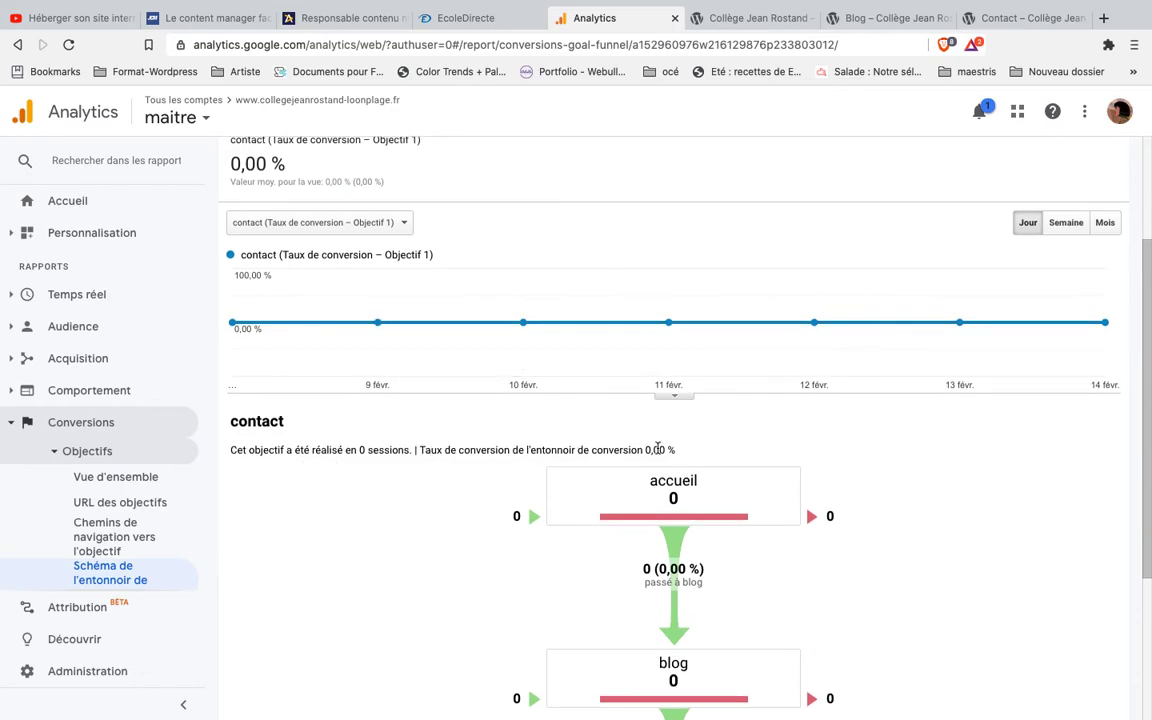
{"action": "scroll", "coordinate": [657, 450], "scroll_direction": "down", "scroll_amount": 3}
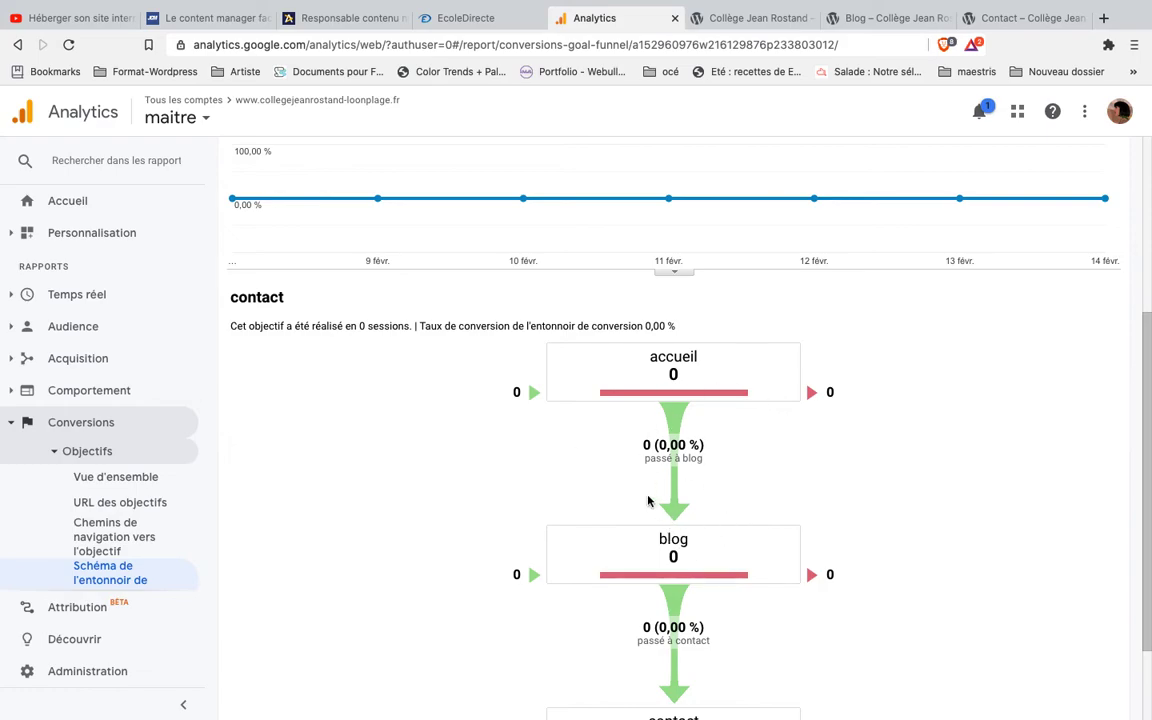
{"action": "scroll", "coordinate": [668, 513], "scroll_direction": "down", "scroll_amount": 1}
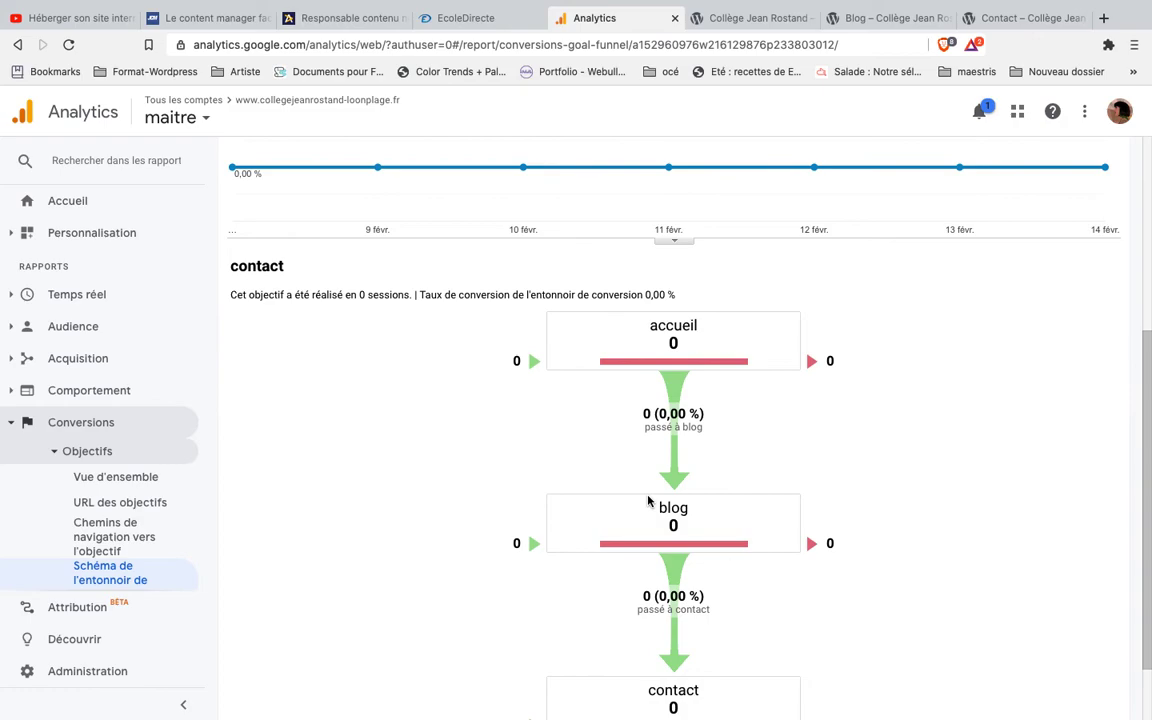
{"action": "scroll", "coordinate": [650, 505], "scroll_direction": "up", "scroll_amount": 1}
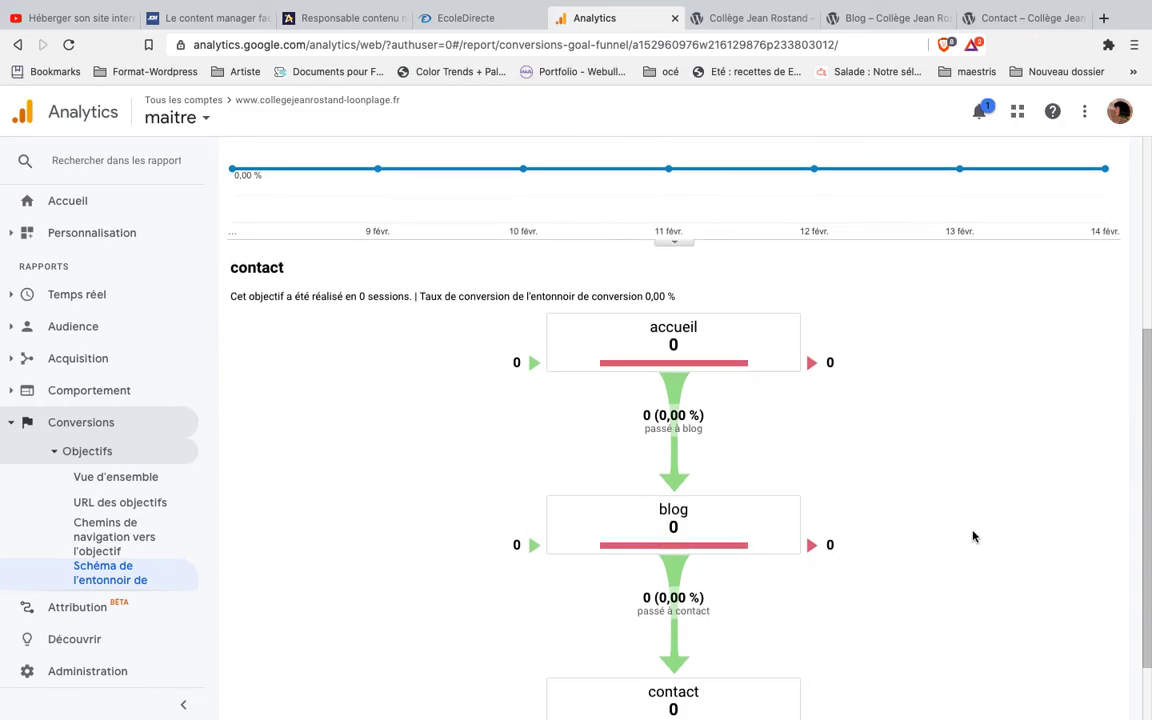
{"action": "scroll", "coordinate": [973, 537], "scroll_direction": "down", "scroll_amount": 3}
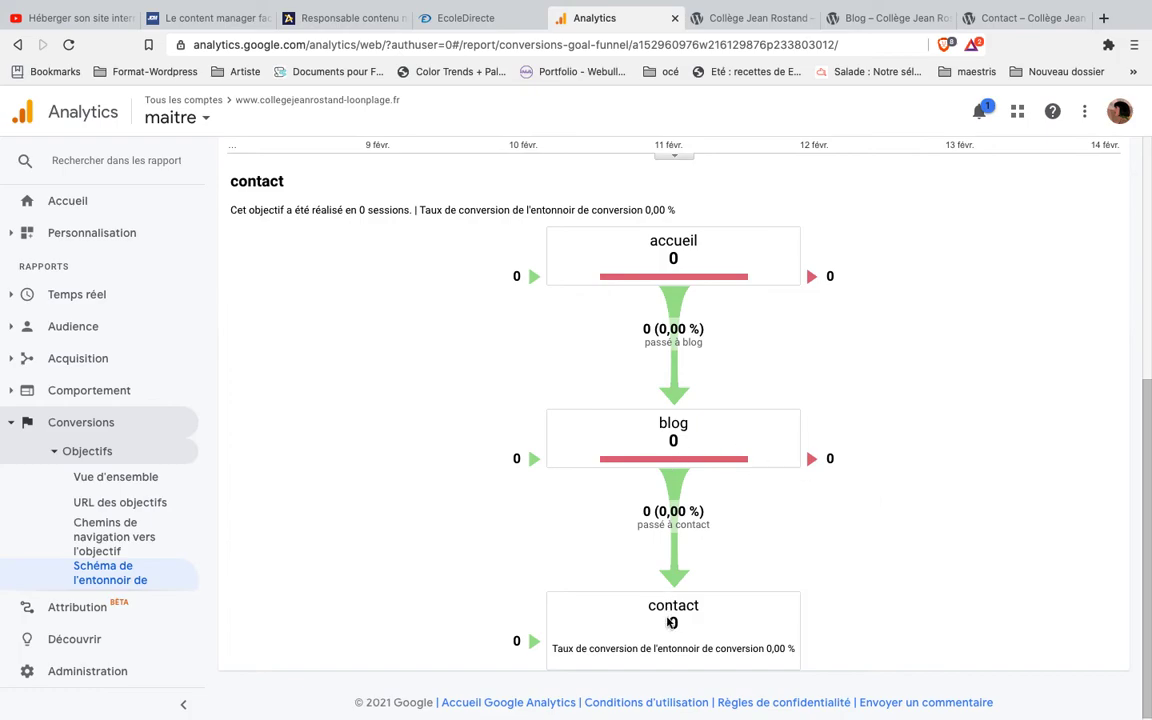